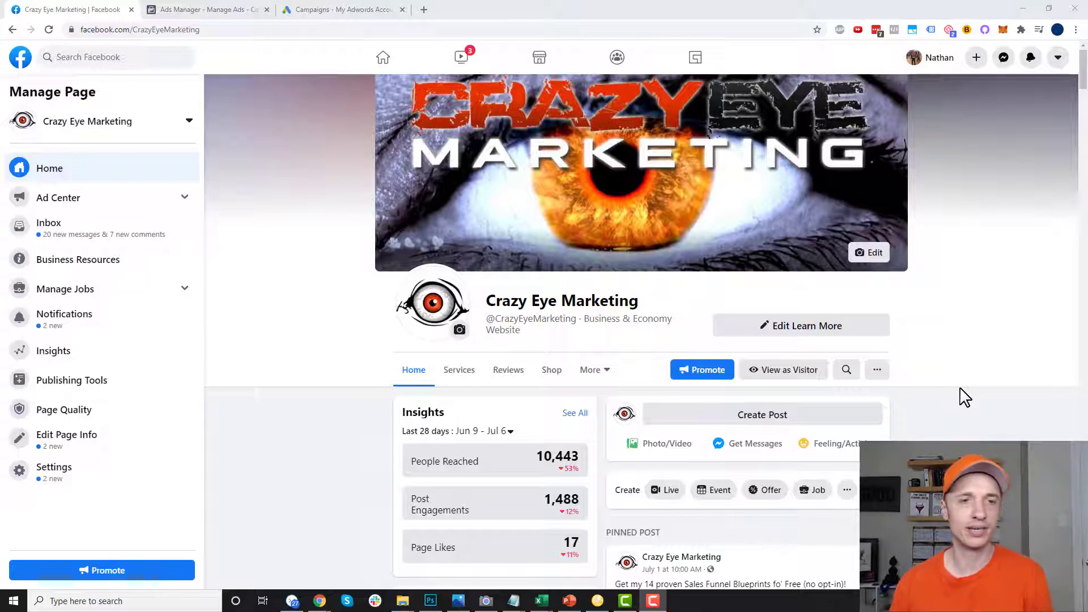
pyautogui.click(1058, 59)
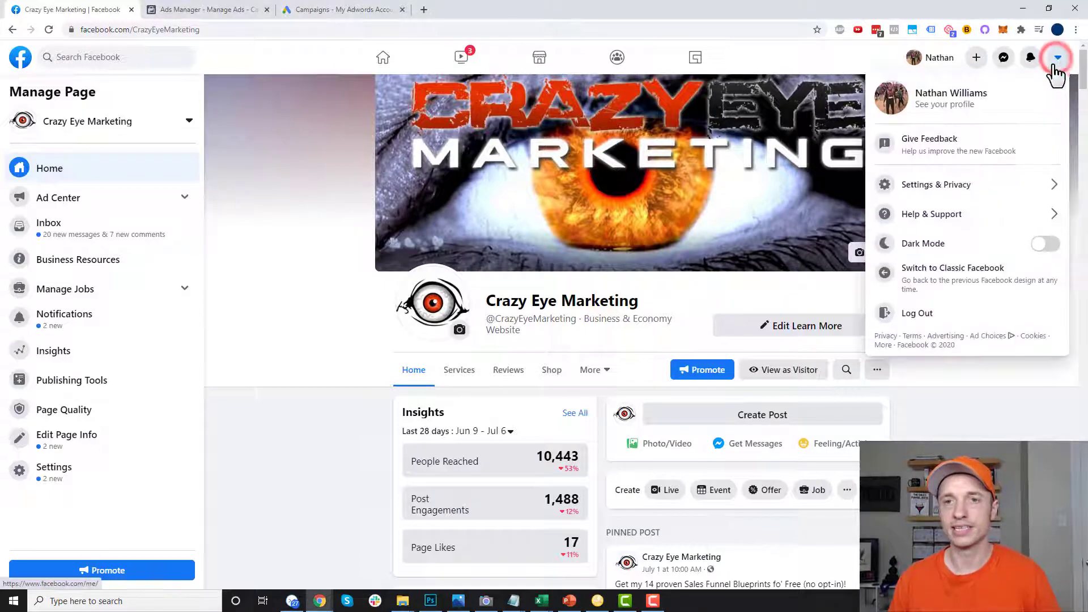
pyautogui.click(920, 277)
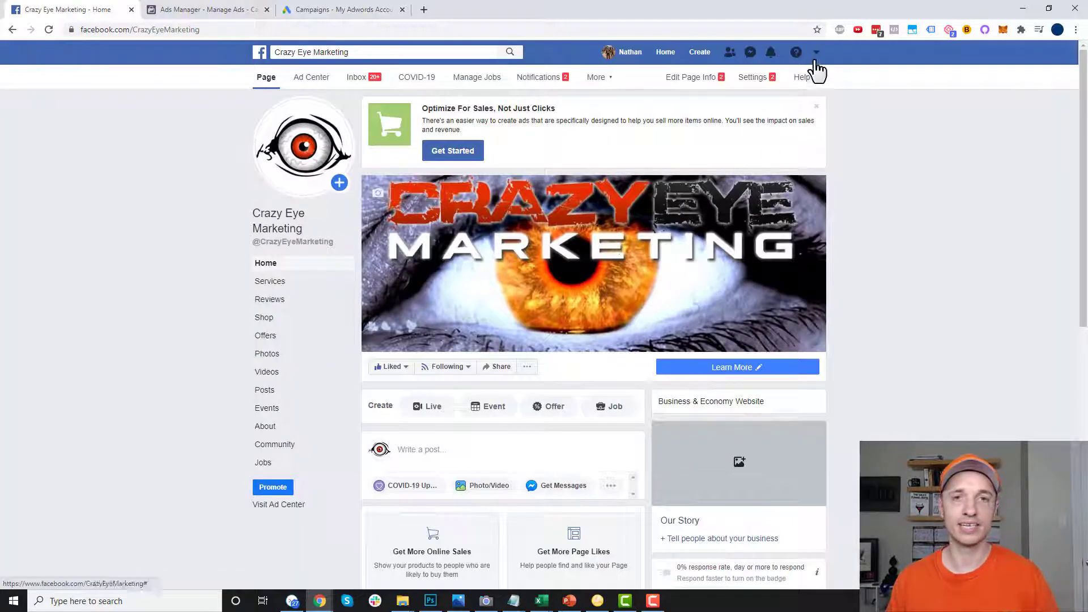
pyautogui.click(816, 53)
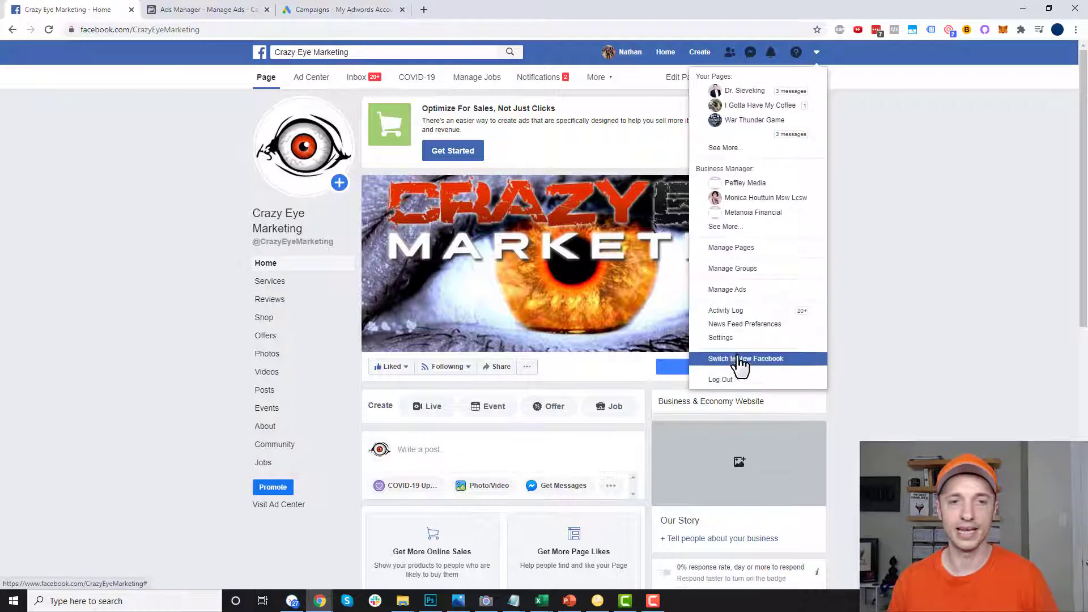
pyautogui.click(758, 358)
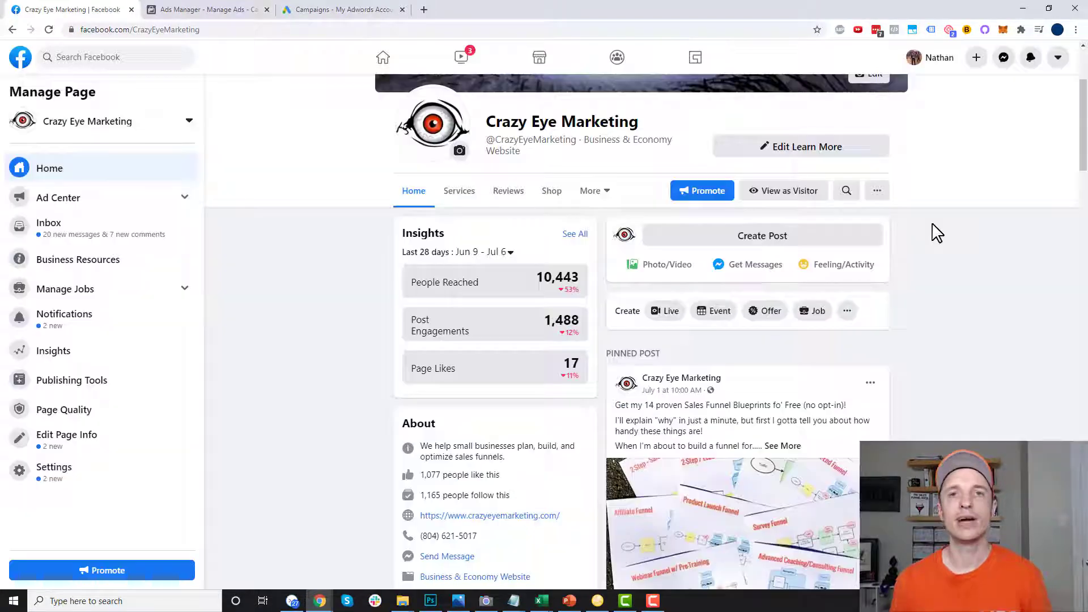
# - Scroll down to the Facebook Lookalike Audiences Tutorial post and start boosting it
pyautogui.scroll(-6, 935, 243)
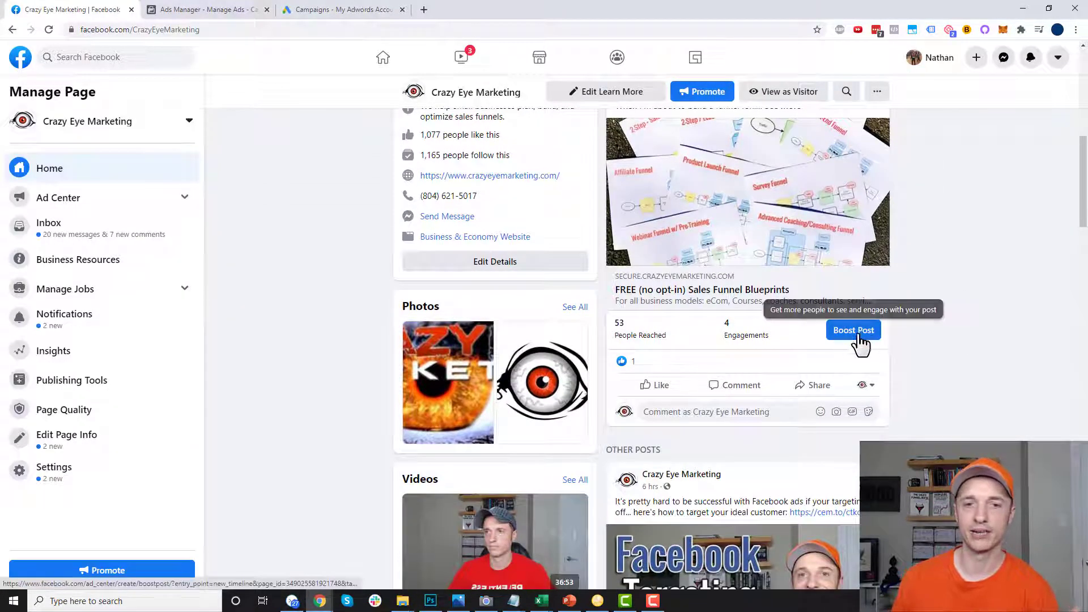
pyautogui.scroll(-2, 852, 347)
pyautogui.scroll(-5, 861, 336)
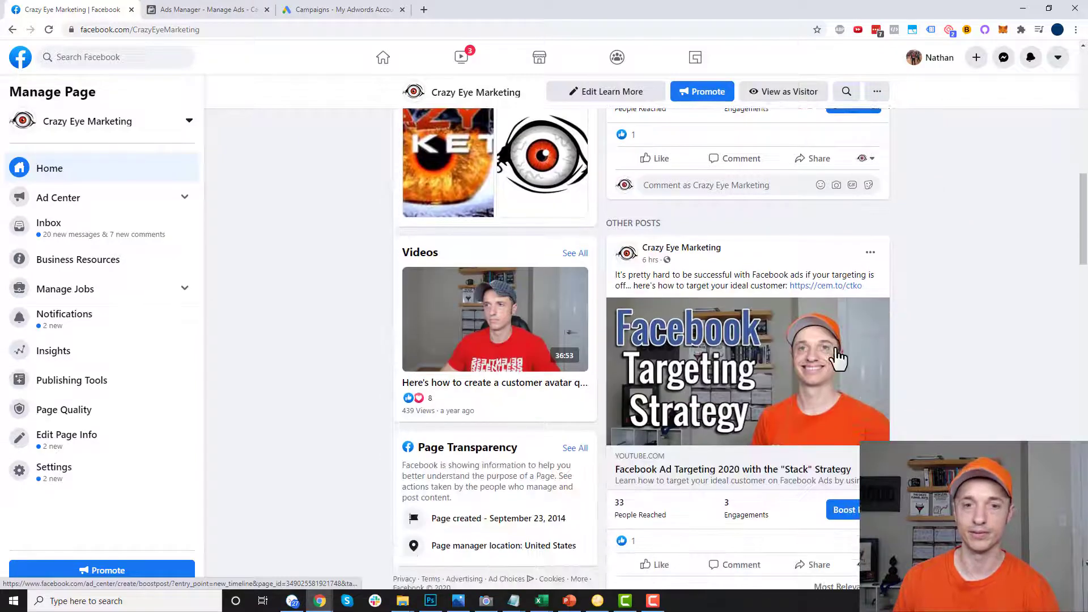
pyautogui.scroll(-6, 861, 335)
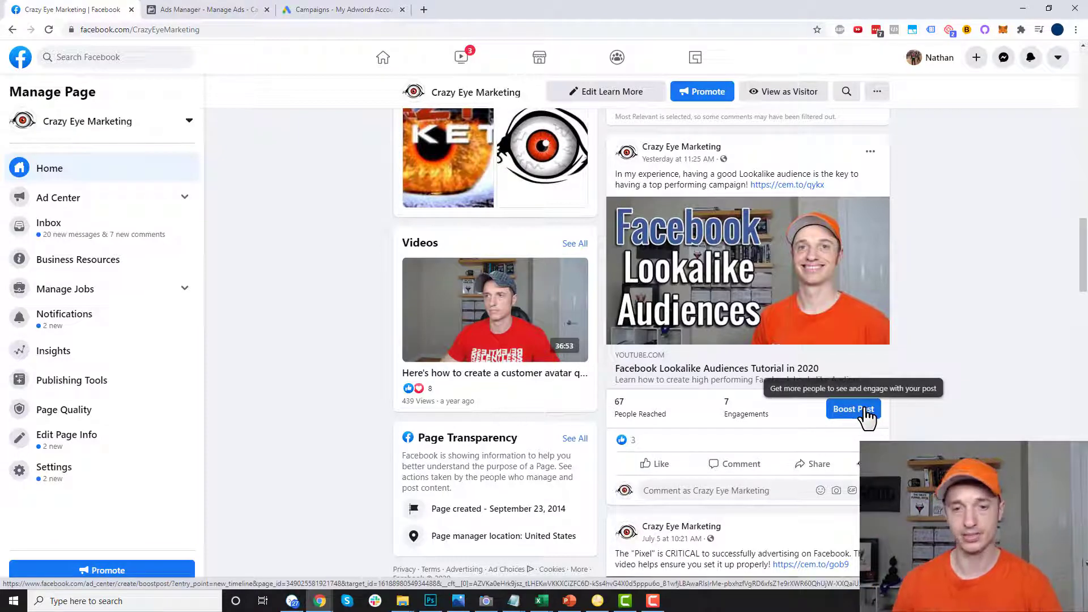
pyautogui.click(853, 409)
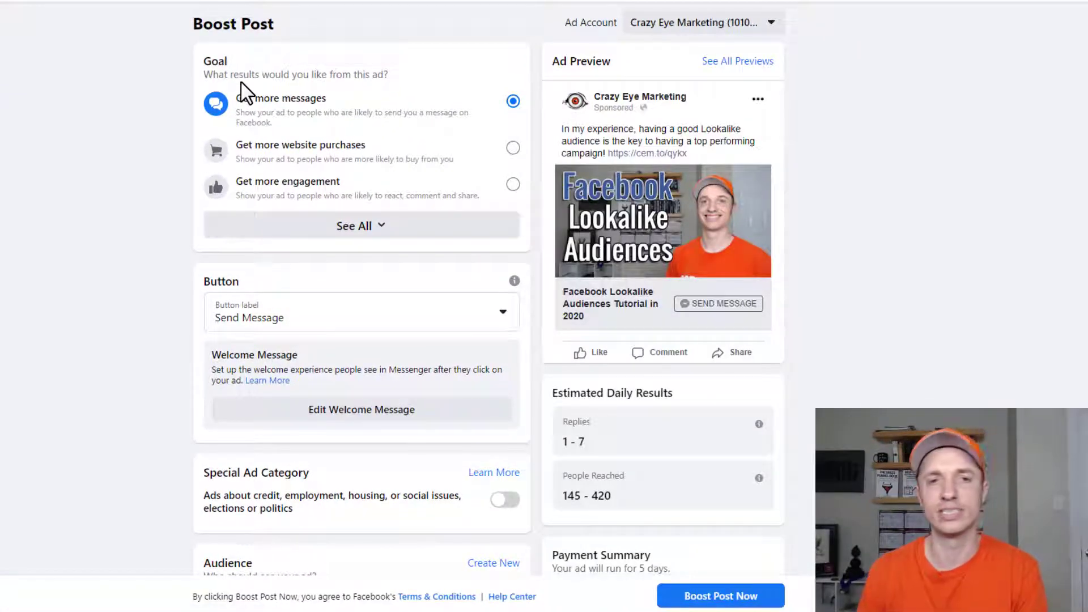
pyautogui.click(695, 24)
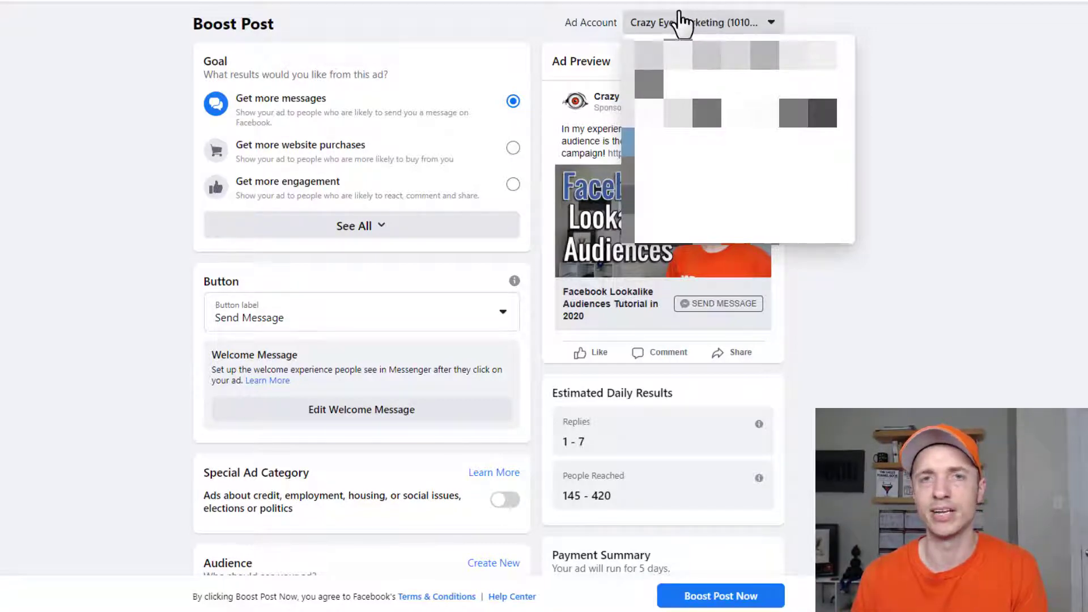
pyautogui.click(689, 13)
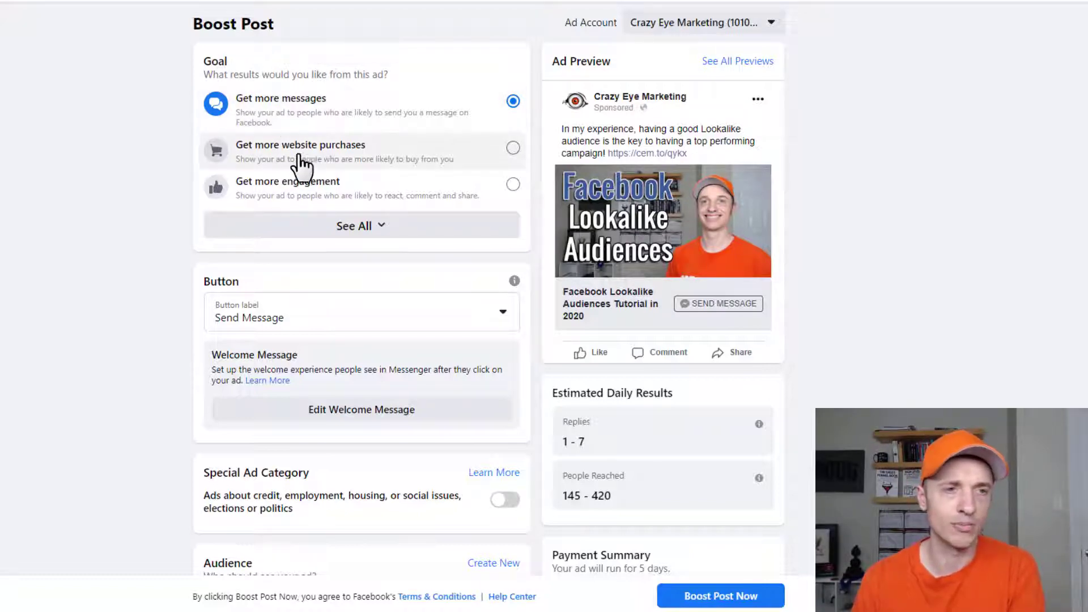
# - Change the boost goal to Get more website visitors and bring up the button label choices
pyautogui.click(341, 227)
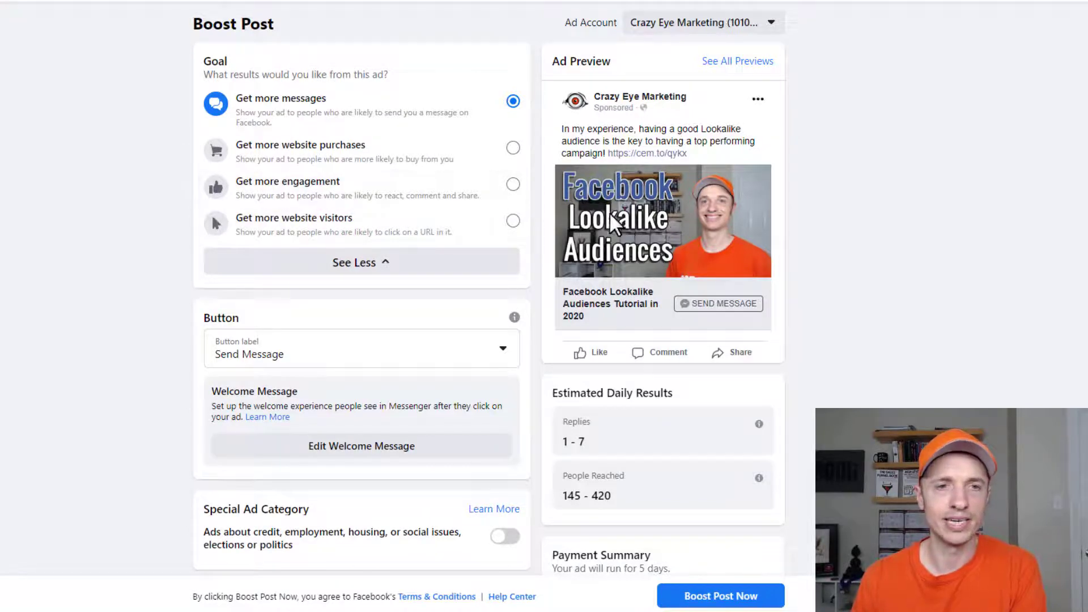
pyautogui.click(376, 227)
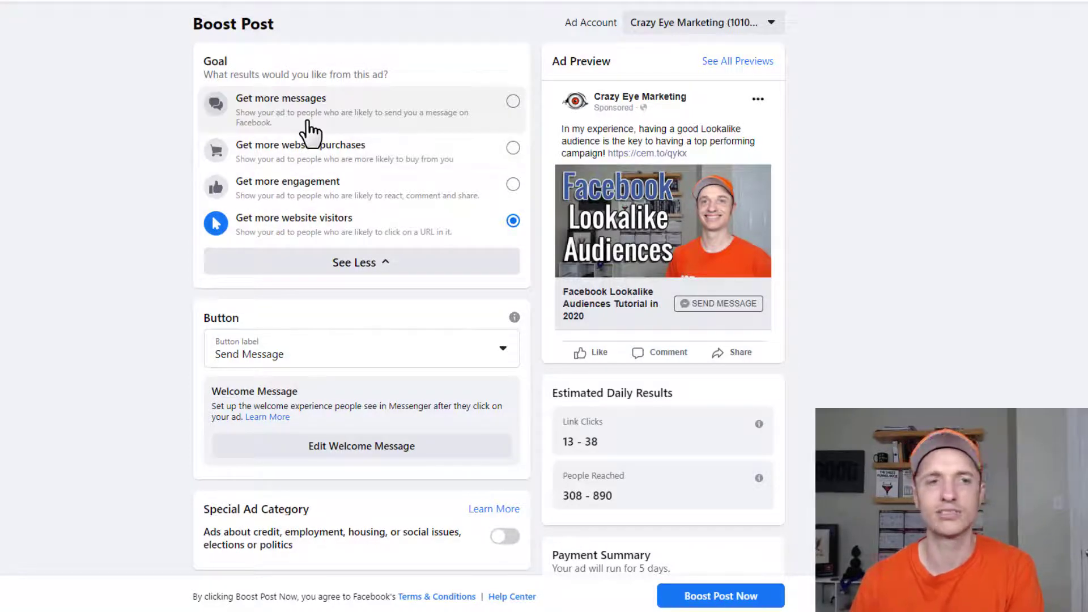
pyautogui.scroll(-2, 328, 142)
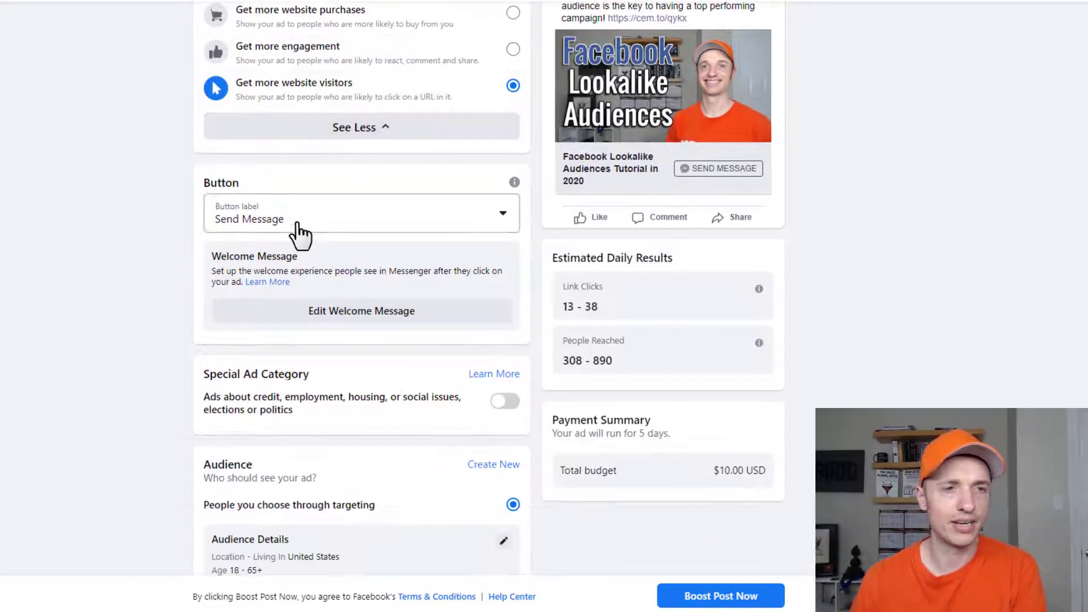
pyautogui.click(358, 219)
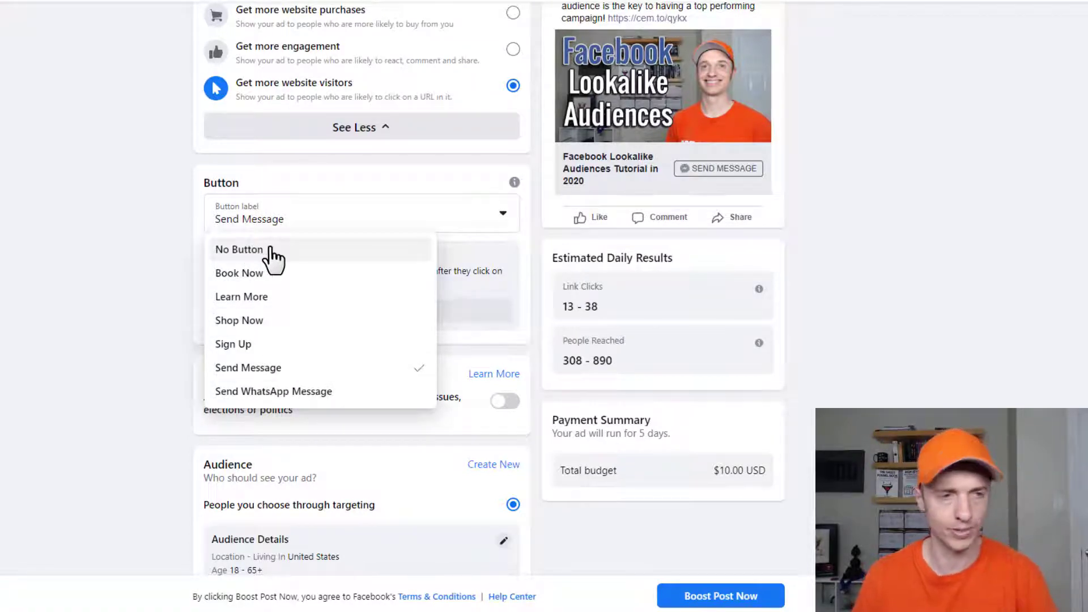
pyautogui.click(254, 297)
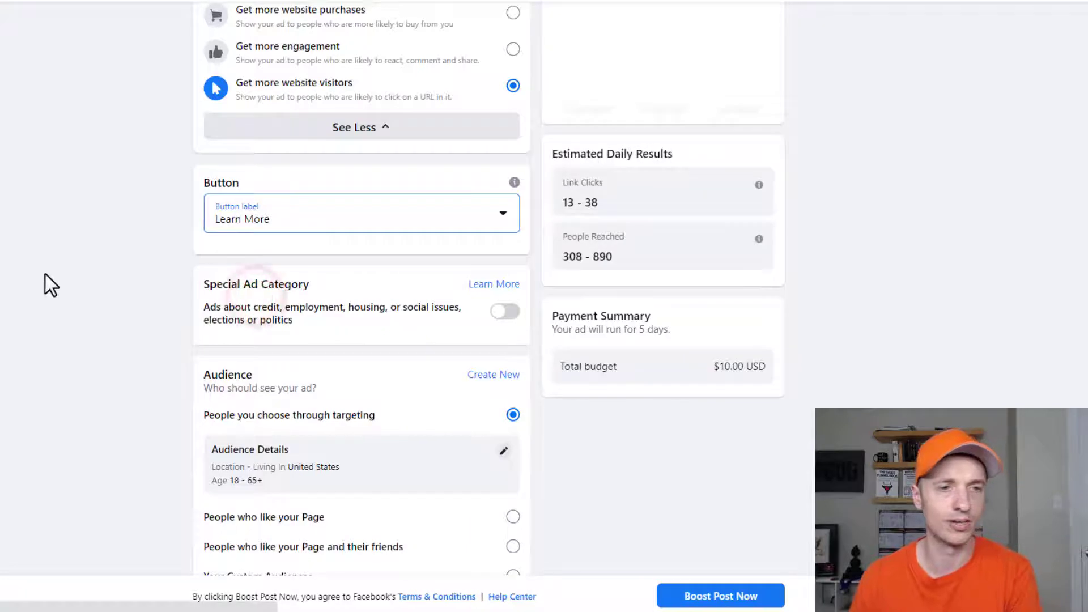
pyautogui.moveTo(205, 284); pyautogui.dragTo(308, 284)
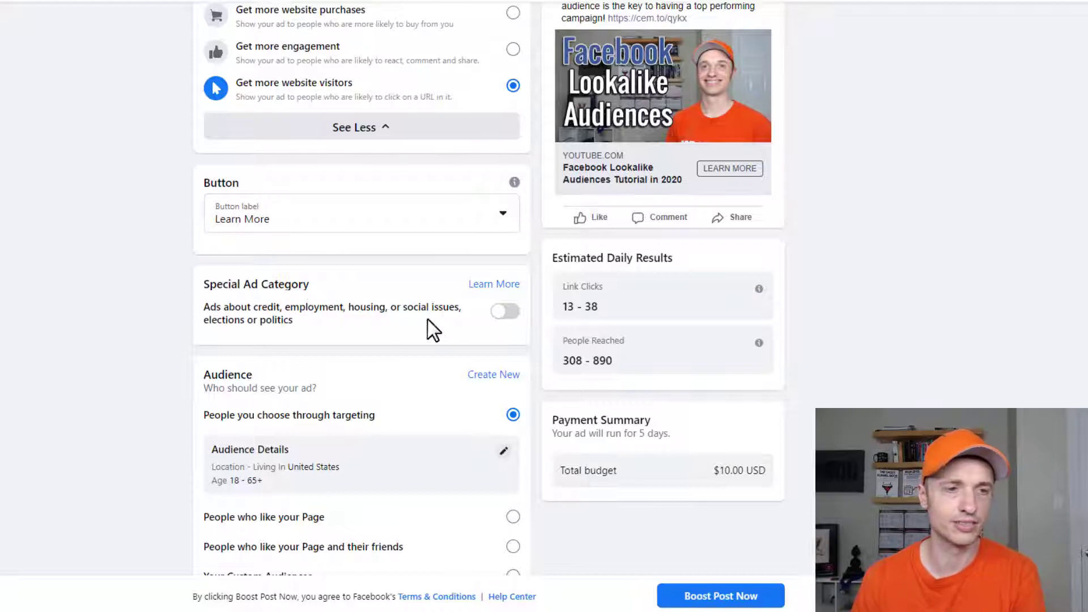
pyautogui.scroll(-1, 340, 312)
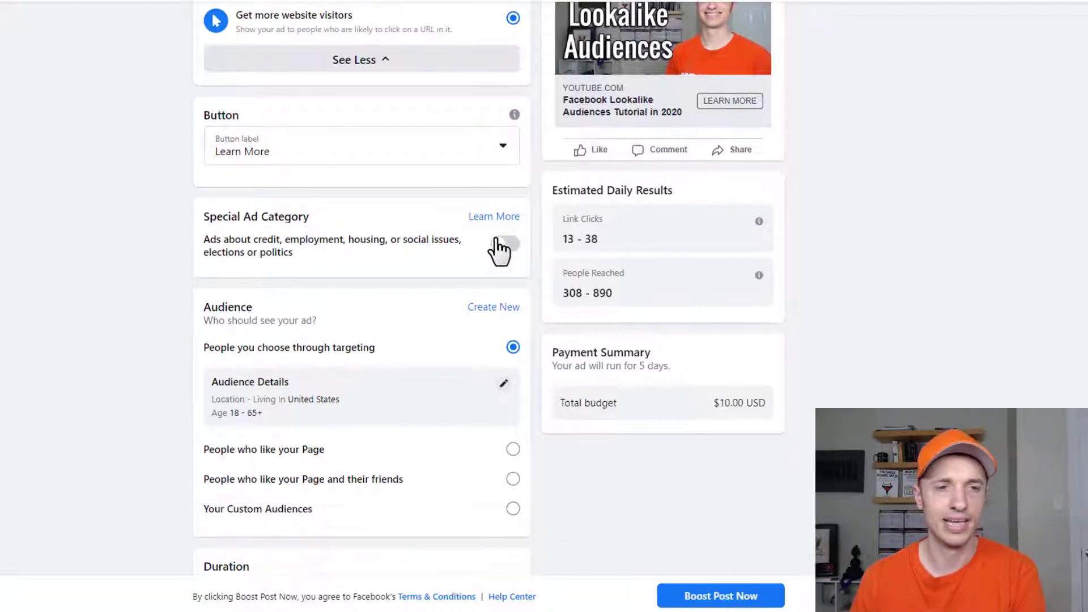
pyautogui.click(504, 246)
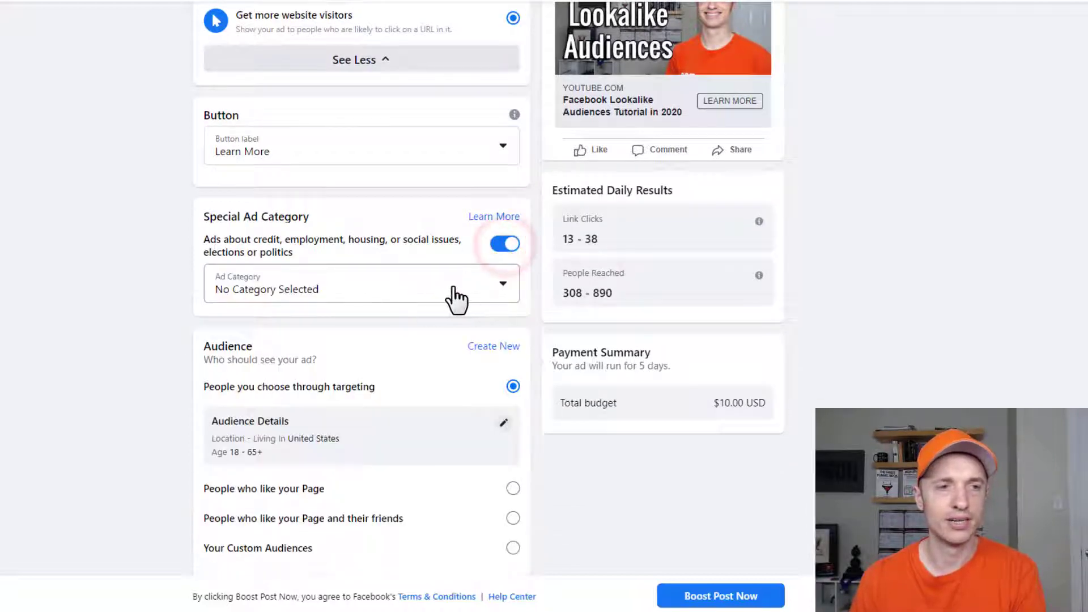
pyautogui.click(440, 286)
pyautogui.scroll(-2, 360, 352)
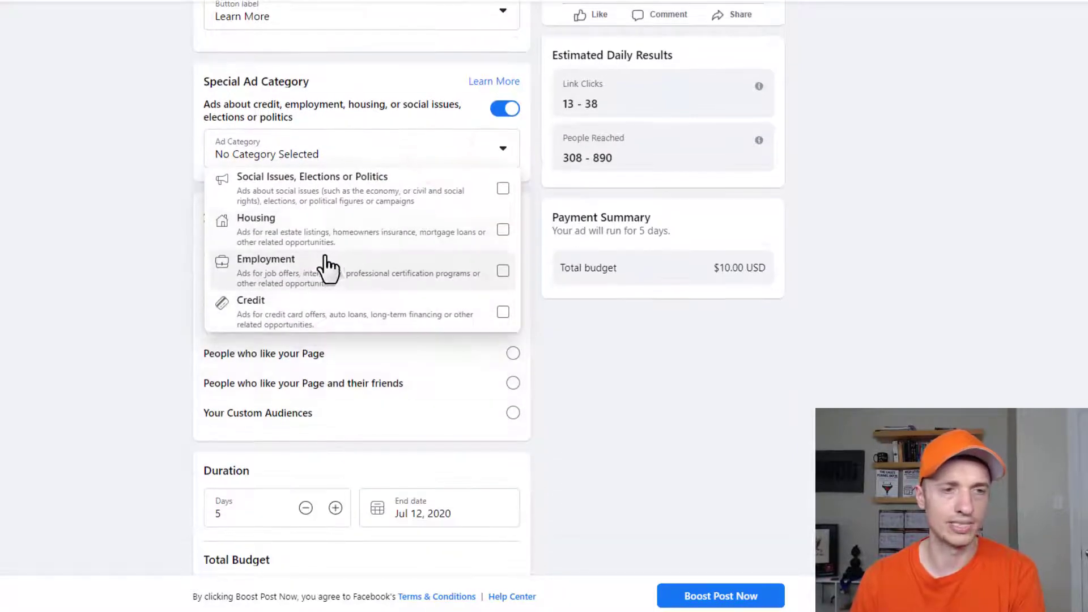
pyautogui.scroll(1, 334, 272)
pyautogui.click(506, 177)
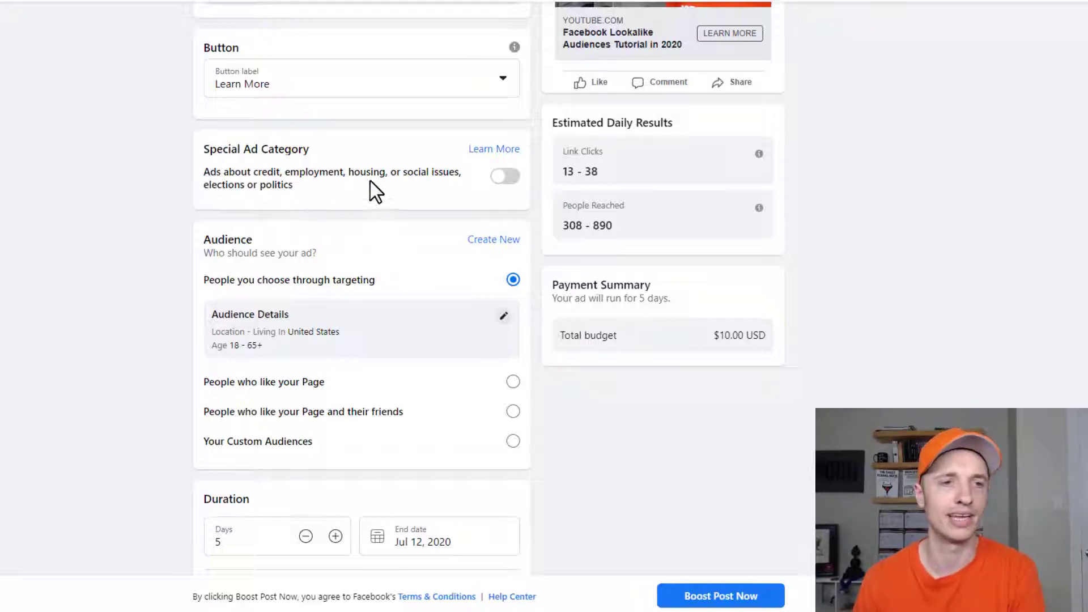
pyautogui.scroll(-2, 343, 189)
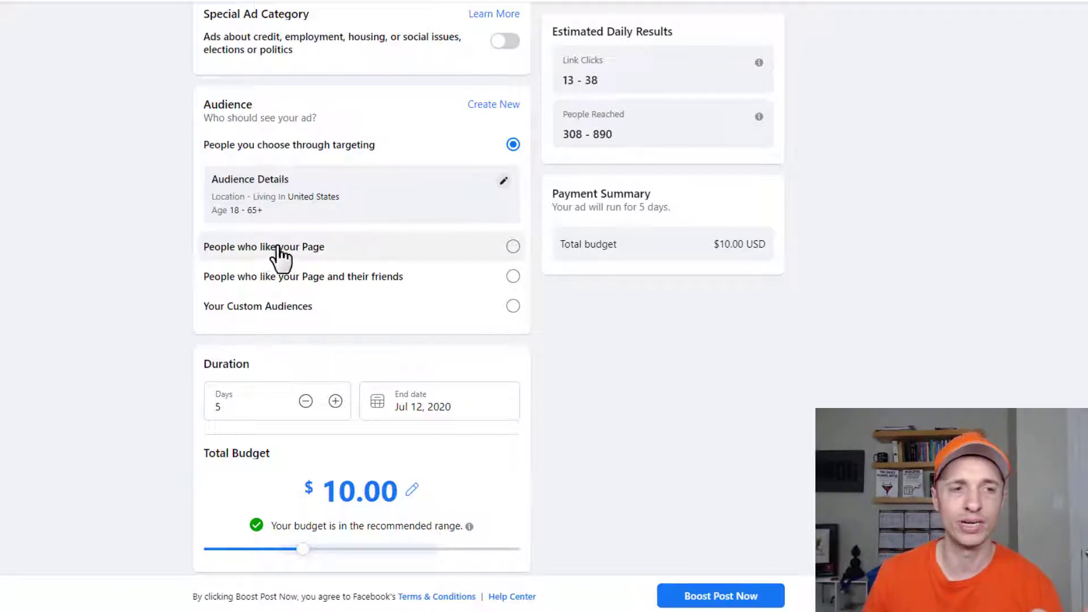
pyautogui.click(321, 250)
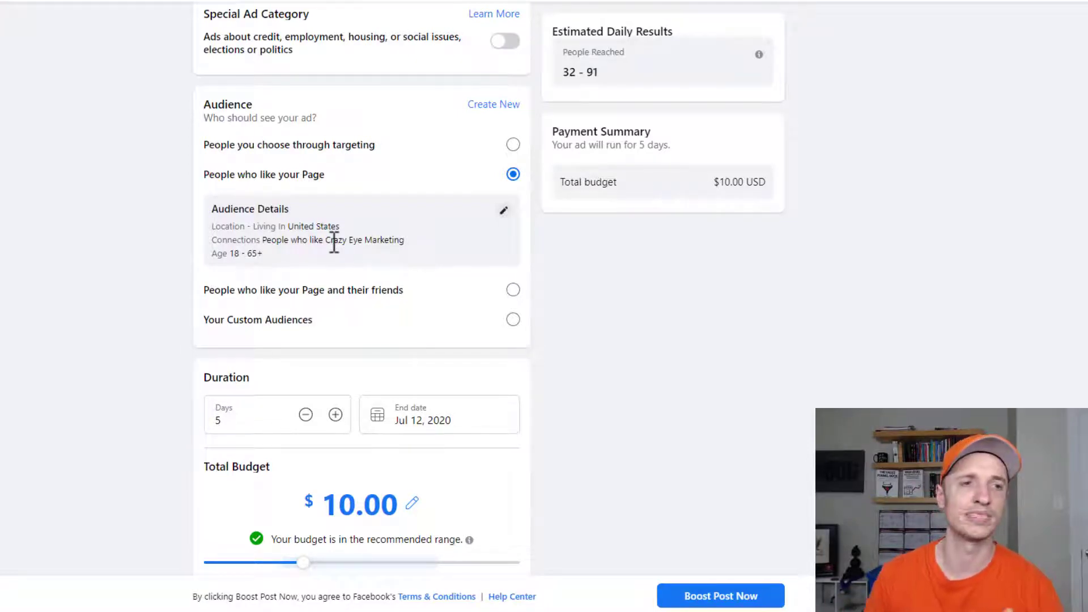
pyautogui.click(354, 143)
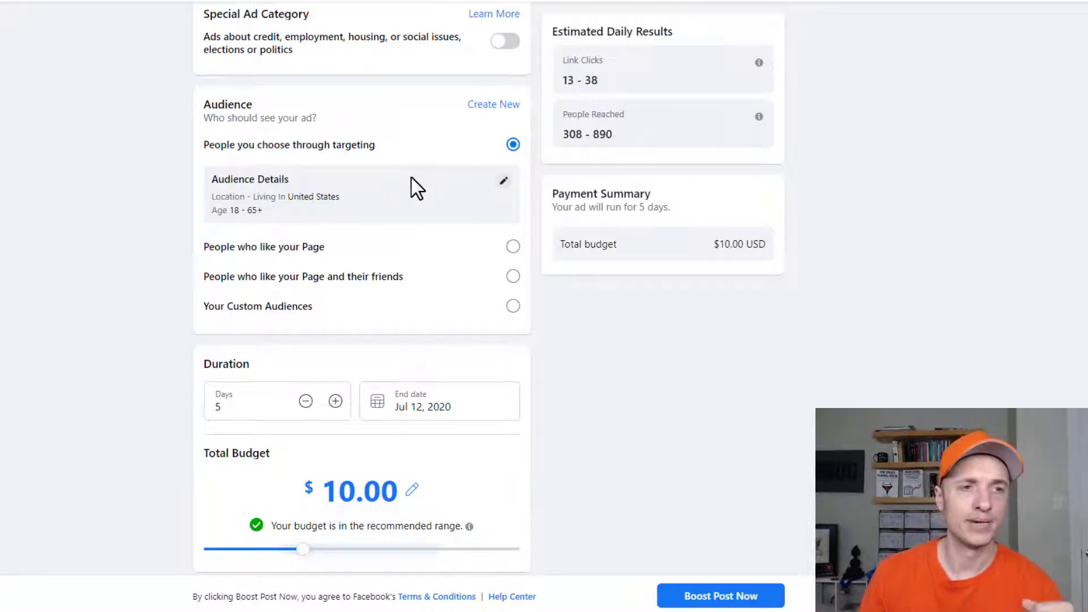
# - Edit the targeted audience, adding Online advertising as an interest
pyautogui.click(502, 182)
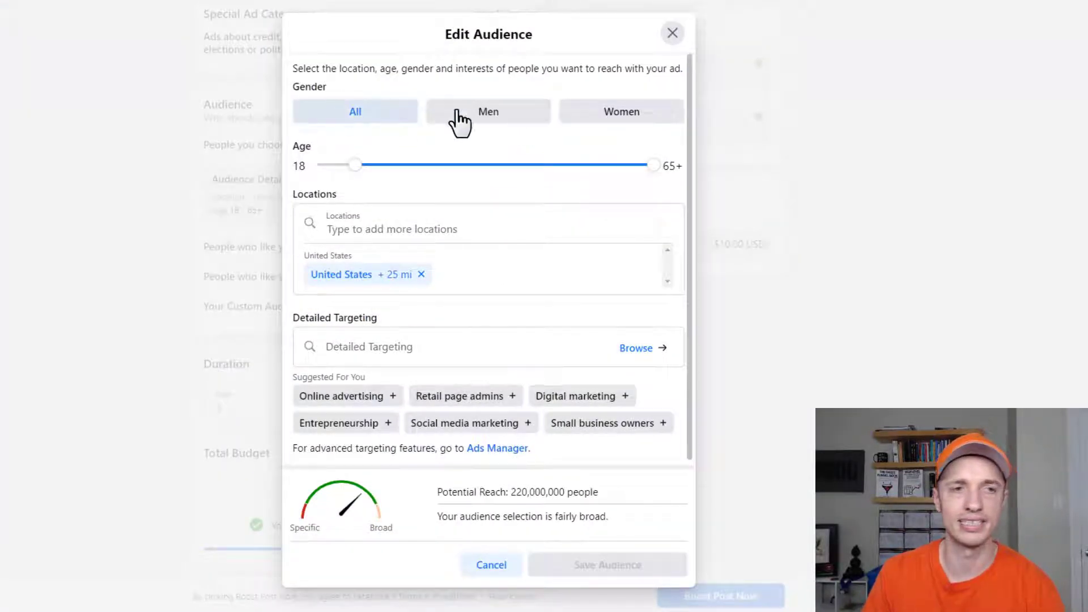
pyautogui.scroll(-1, 401, 206)
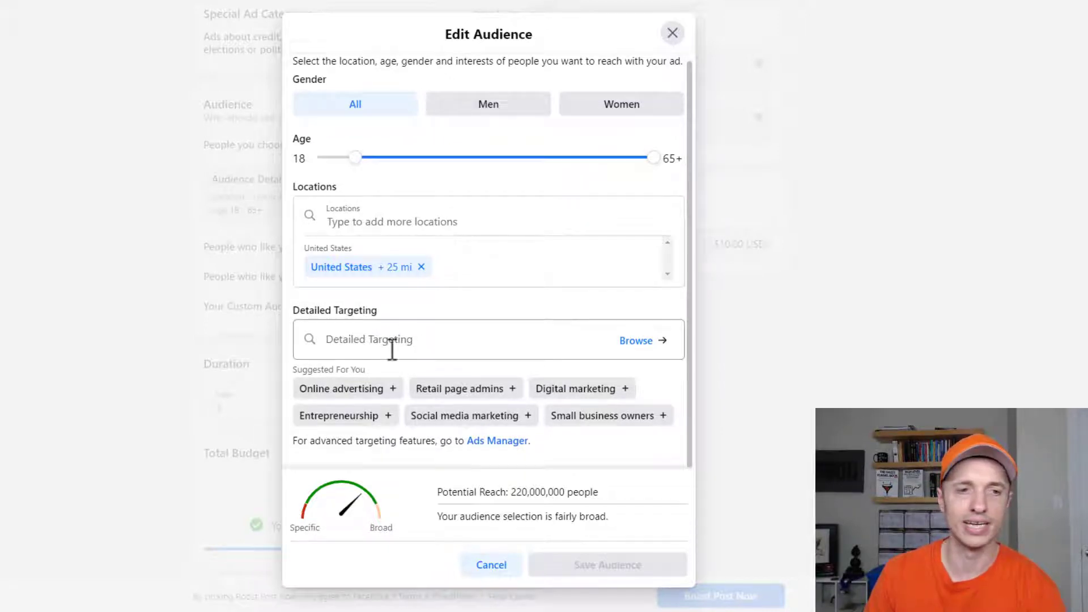
pyautogui.click(364, 390)
pyautogui.scroll(-2, 396, 364)
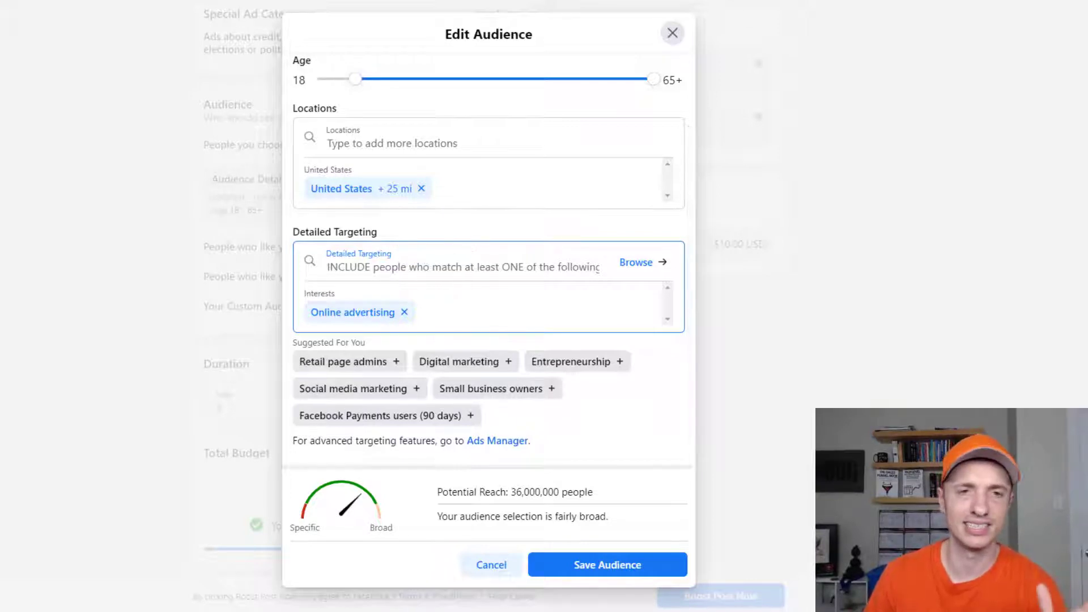
# - Discard the audience edits and close the Edit Audience editor
pyautogui.click(666, 34)
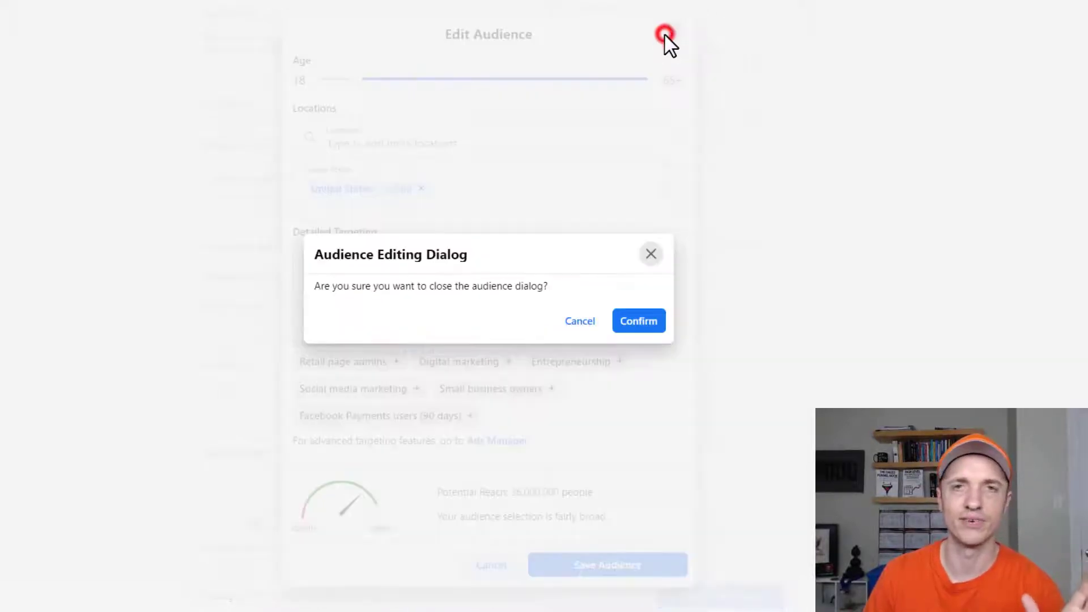
pyautogui.click(650, 254)
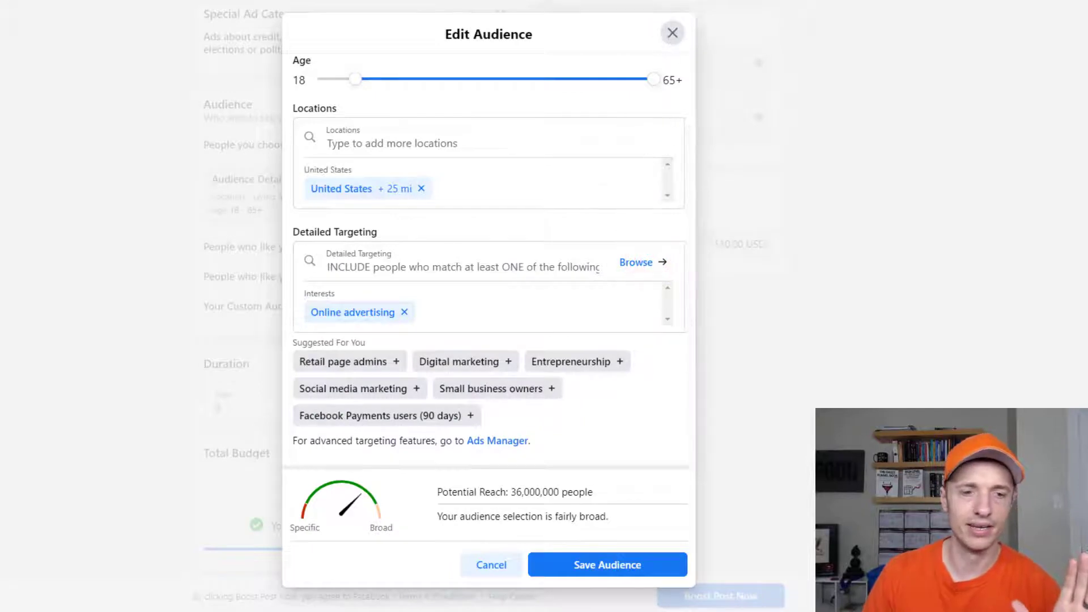
pyautogui.click(488, 563)
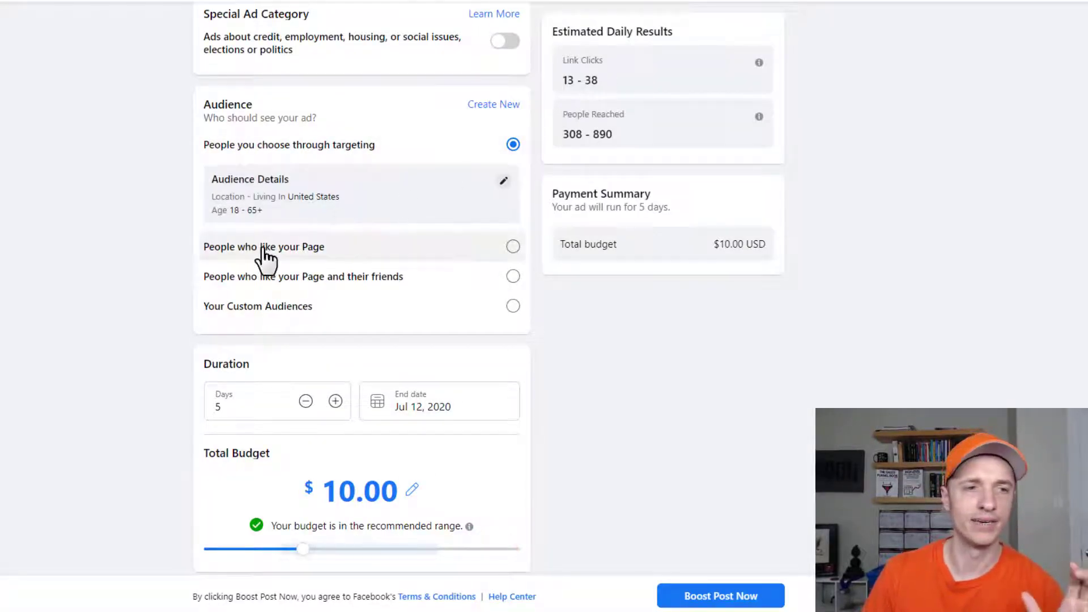
# - Target people who like the Crazy Eye Marketing page, then review the remaining settings
pyautogui.click(365, 247)
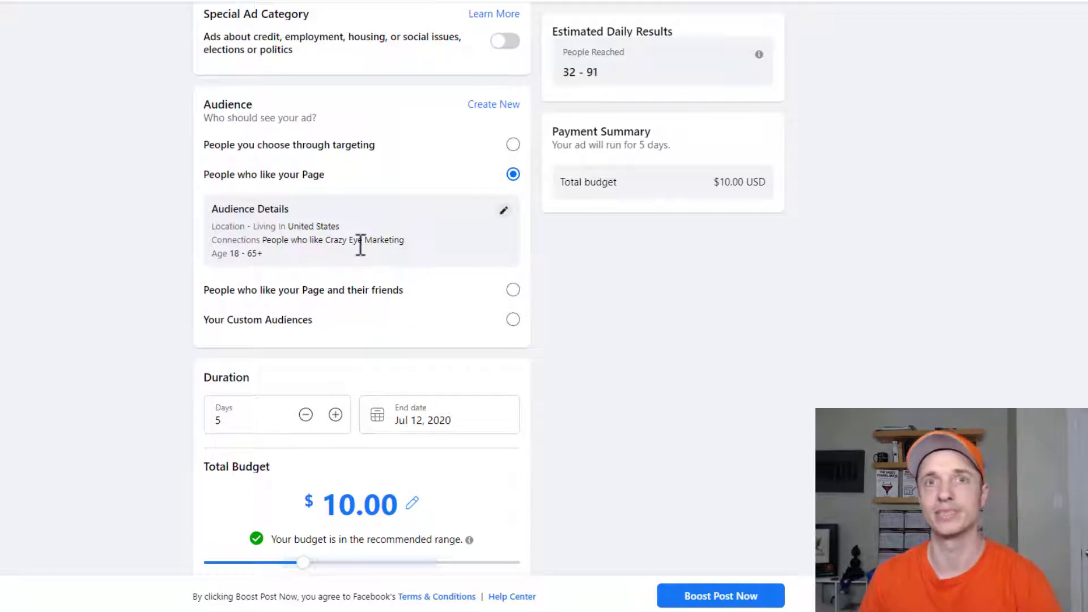
pyautogui.scroll(-2, 355, 249)
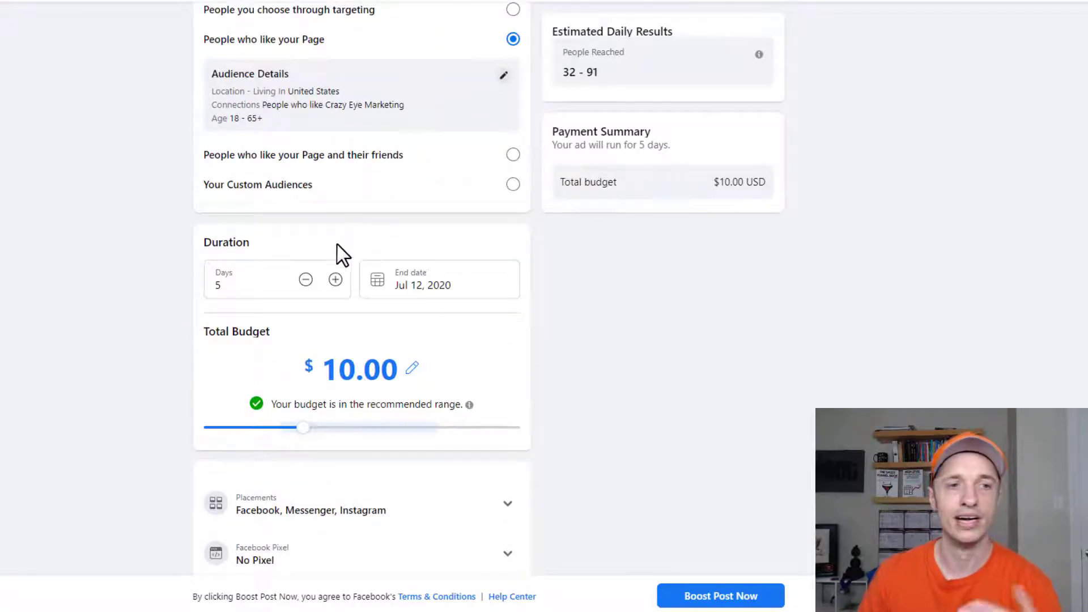
pyautogui.scroll(-1, 302, 260)
pyautogui.scroll(-1, 302, 261)
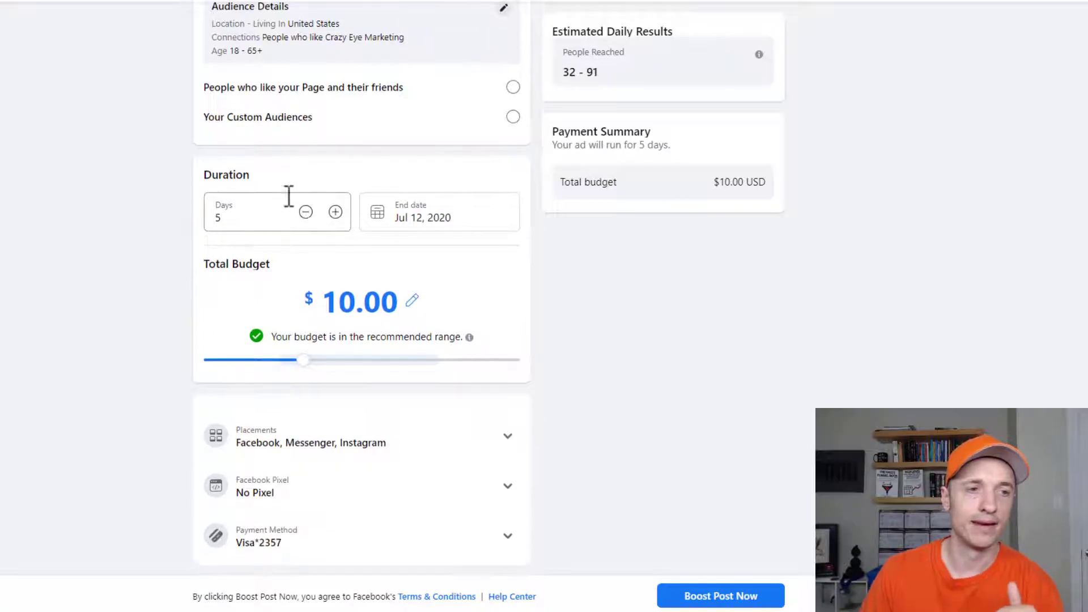
# - Change the boost duration to 3 days, confirming the Jul 10, 2020 end date
pyautogui.doubleClick(262, 217)
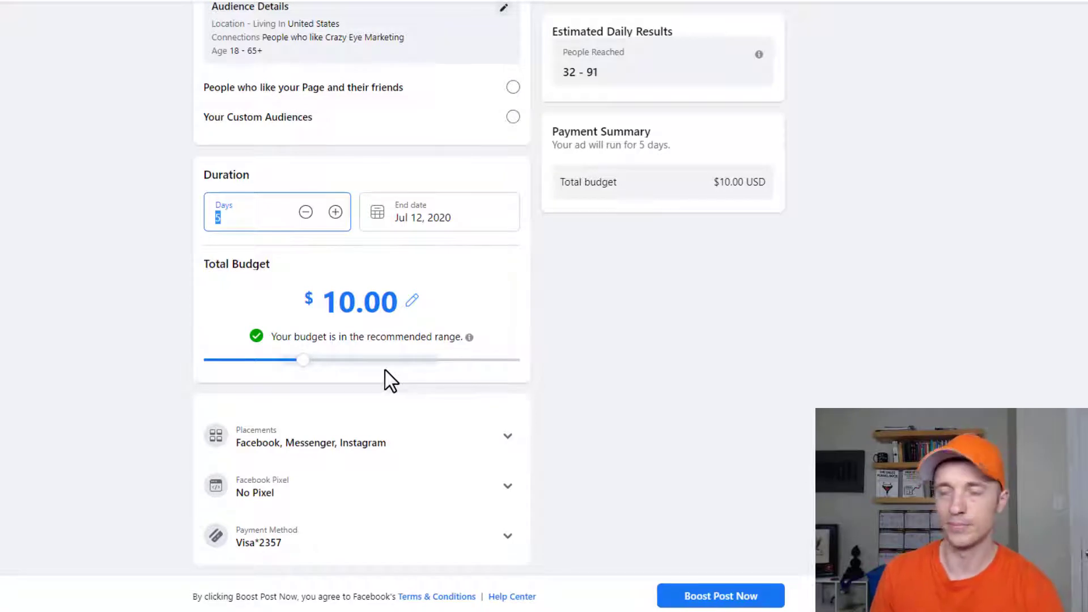
pyautogui.write('3')
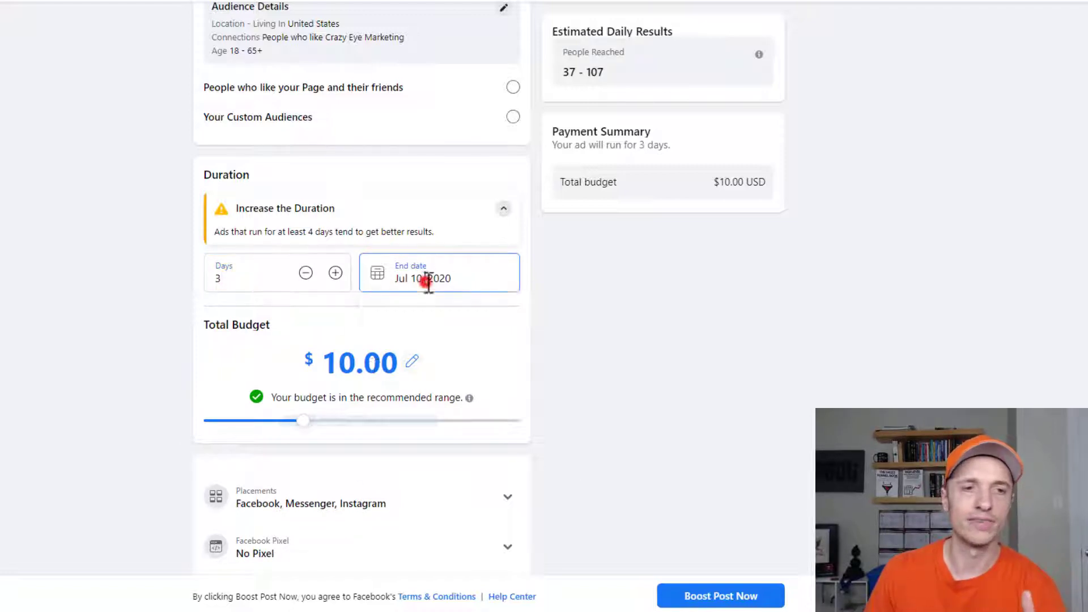
pyautogui.click(442, 277)
pyautogui.click(628, 365)
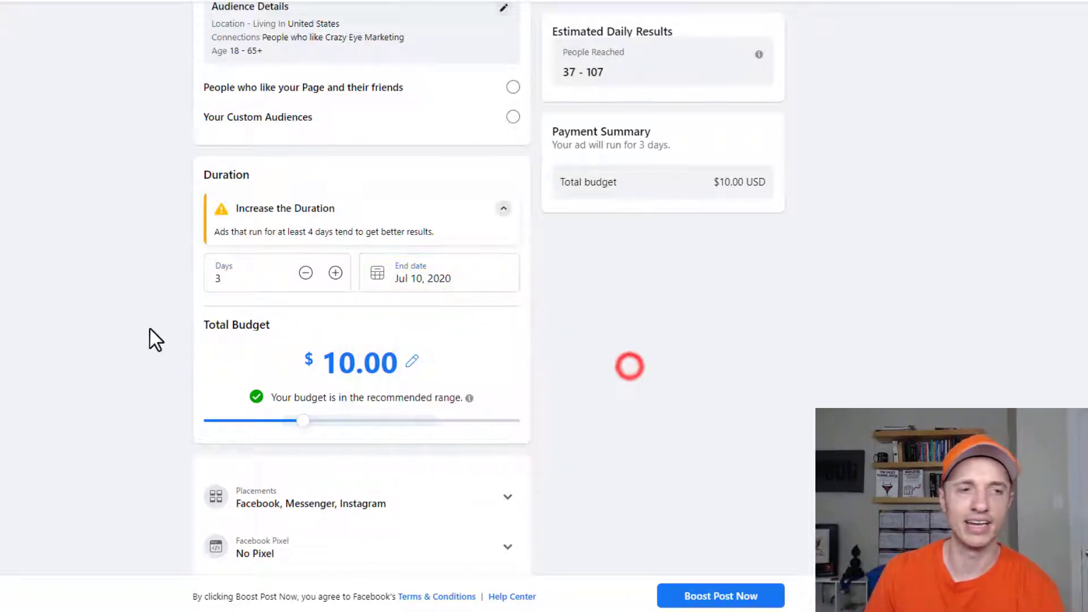
pyautogui.scroll(-1, 308, 317)
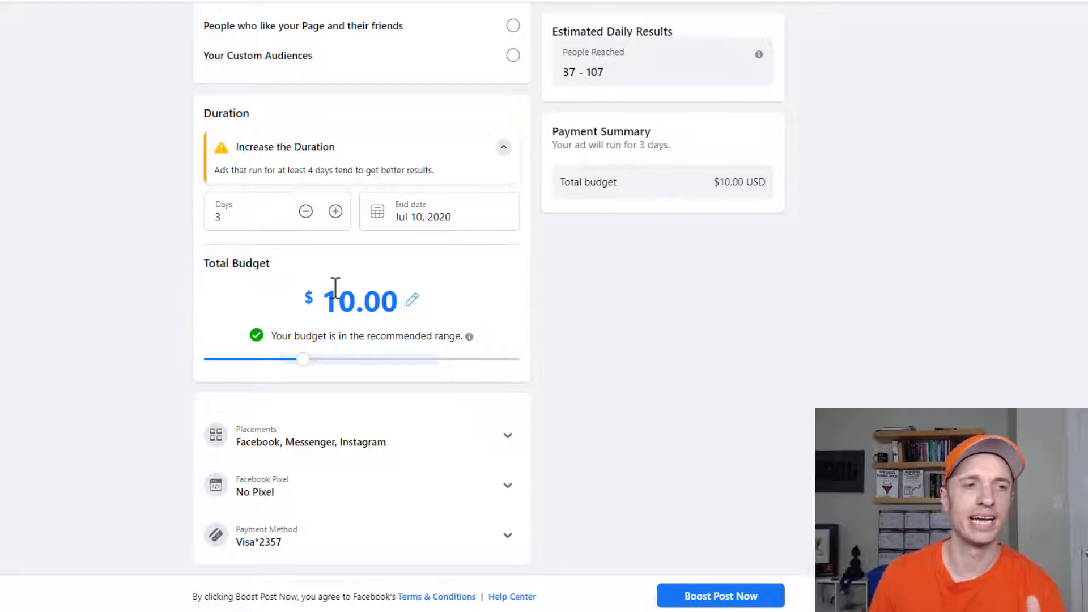
pyautogui.scroll(5, 332, 289)
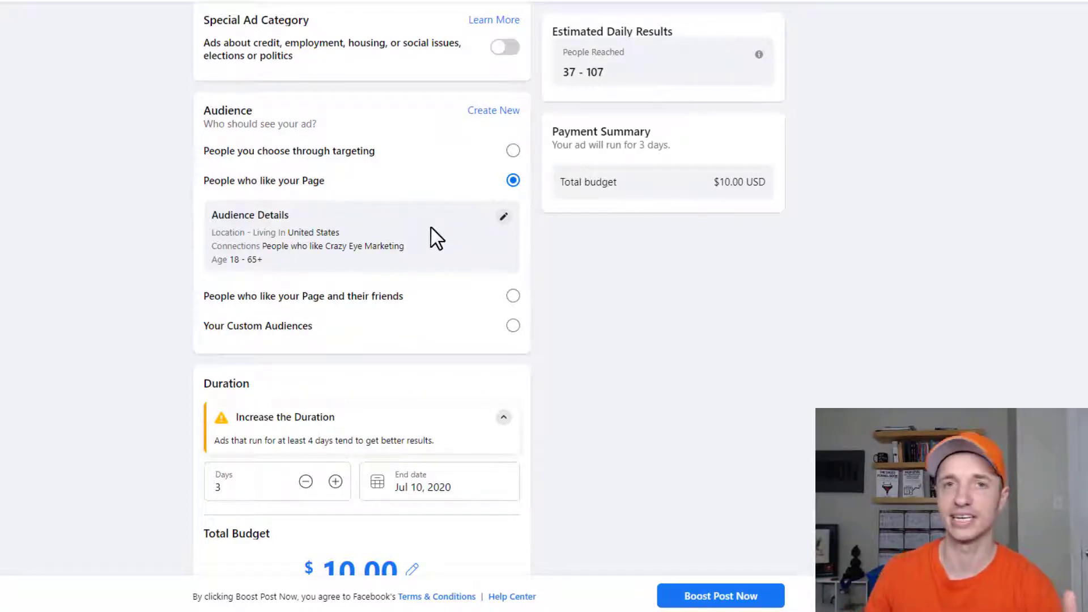
pyautogui.scroll(-1, 296, 394)
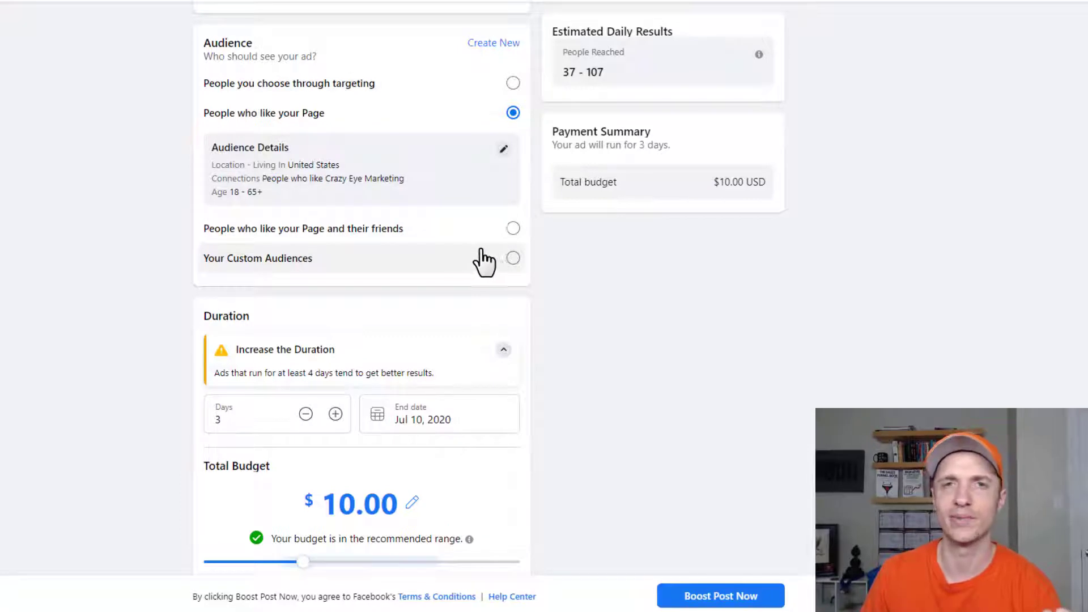
pyautogui.scroll(-2, 391, 357)
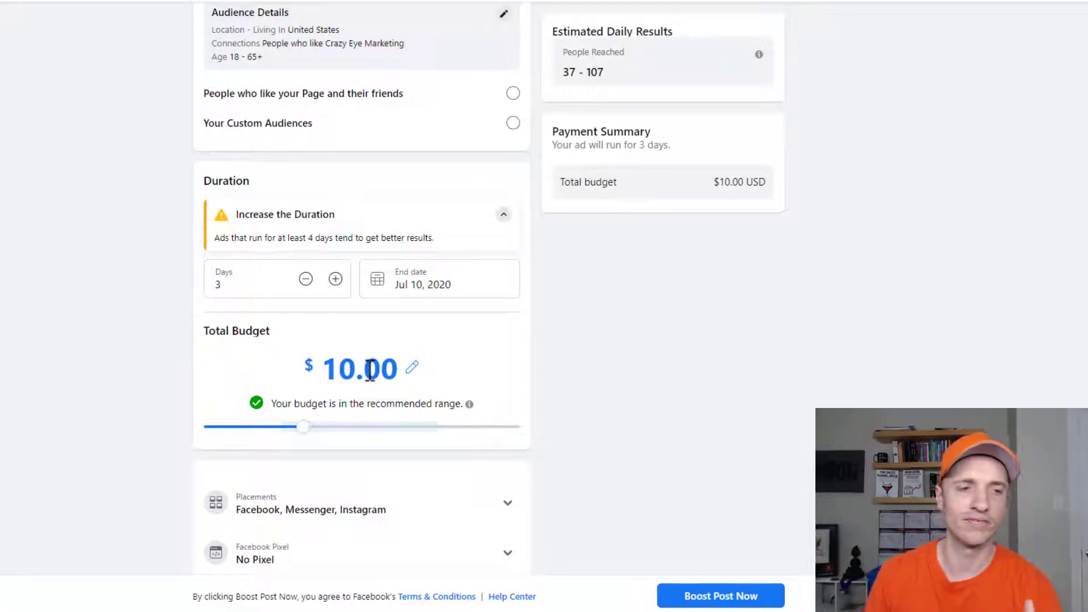
pyautogui.scroll(-1, 369, 369)
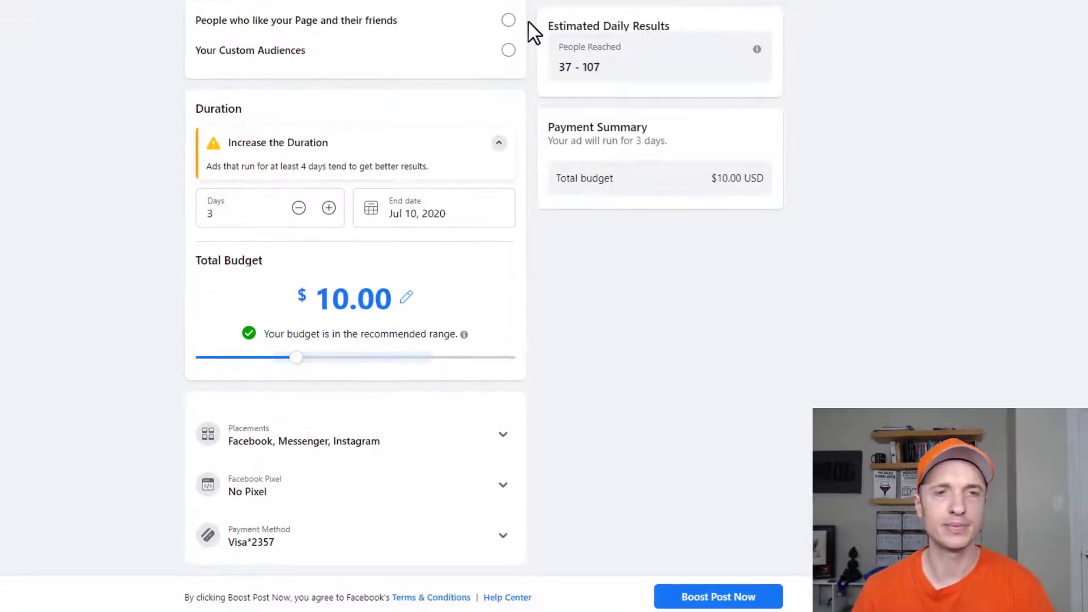
# - Compare daily reach estimates at several budgets, settling the total budget at $12.00
pyautogui.moveTo(554, 23); pyautogui.dragTo(662, 19)
pyautogui.click(655, 20)
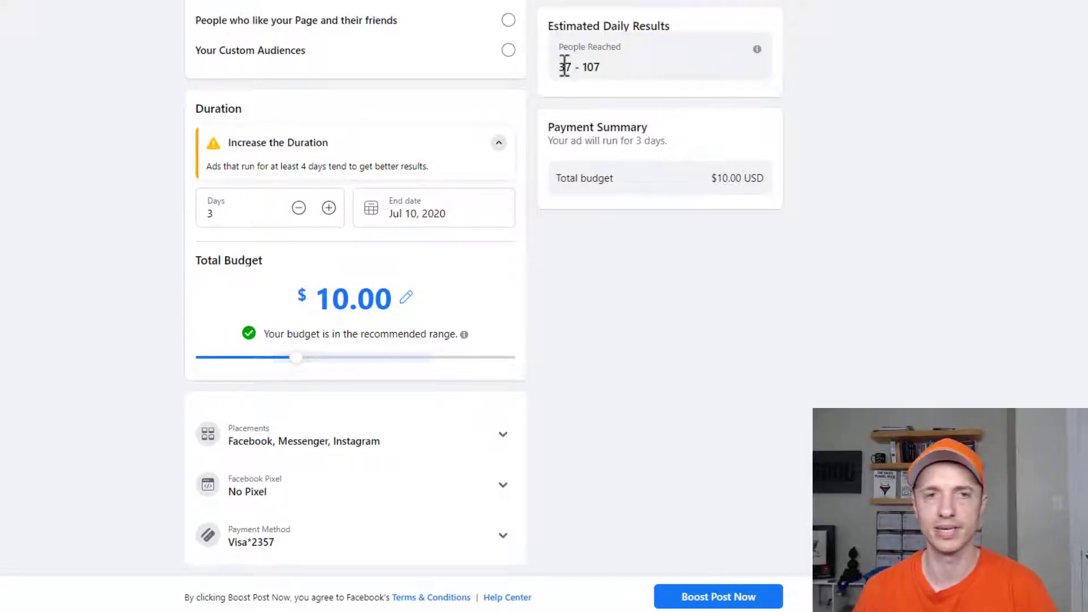
pyautogui.moveTo(587, 67); pyautogui.dragTo(601, 67)
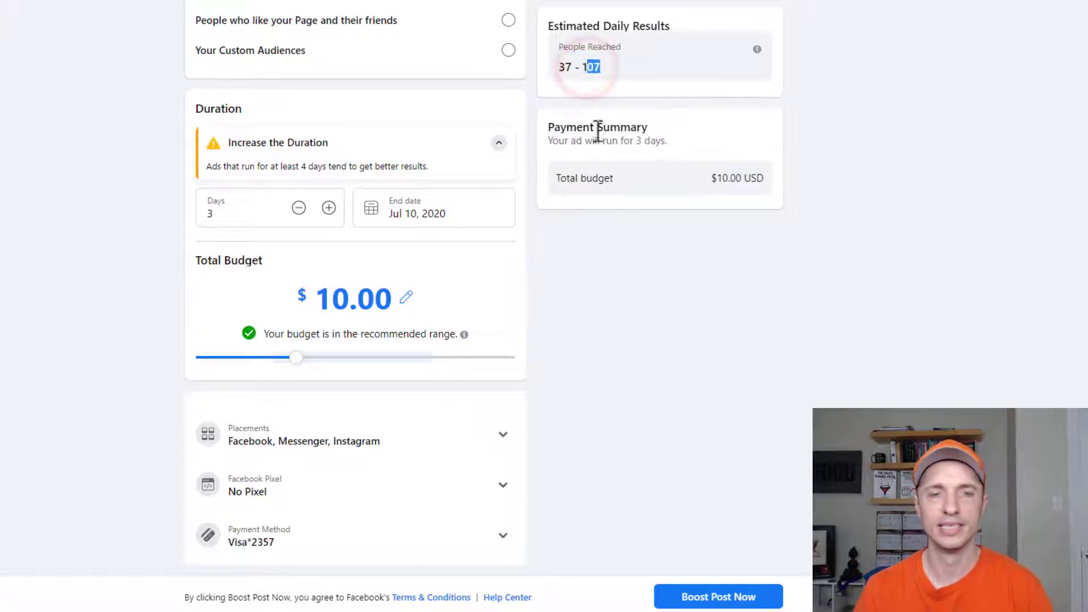
pyautogui.moveTo(297, 358); pyautogui.dragTo(340, 357)
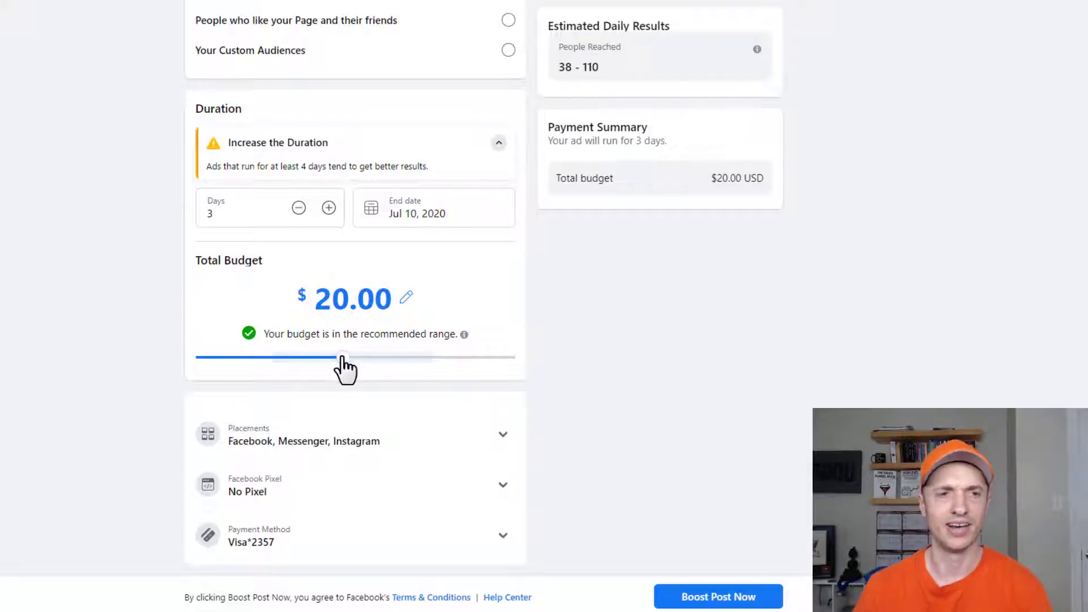
pyautogui.moveTo(342, 358); pyautogui.dragTo(278, 367)
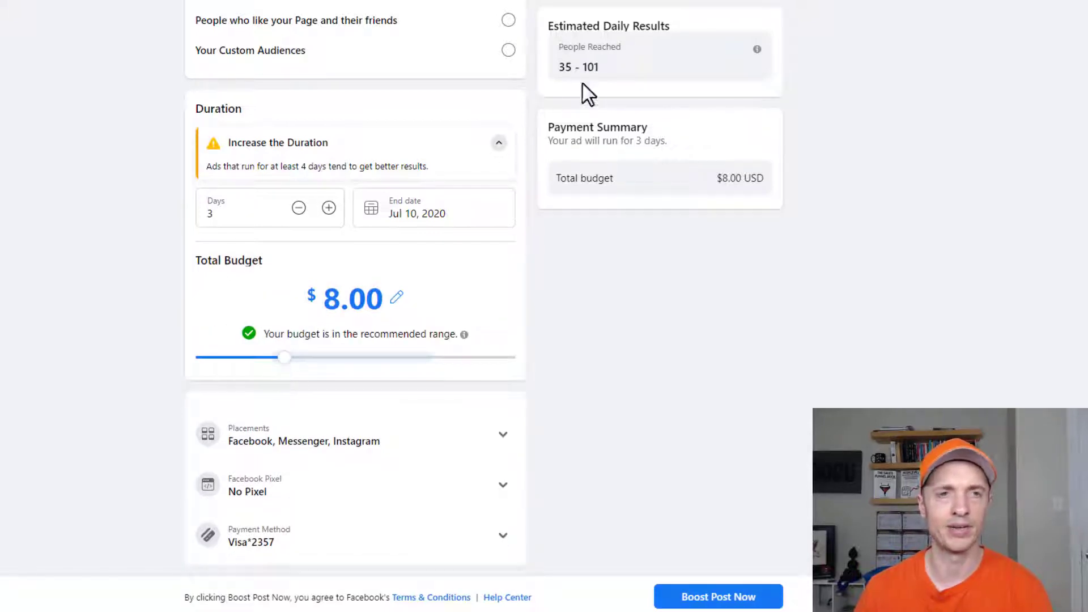
pyautogui.doubleClick(587, 65)
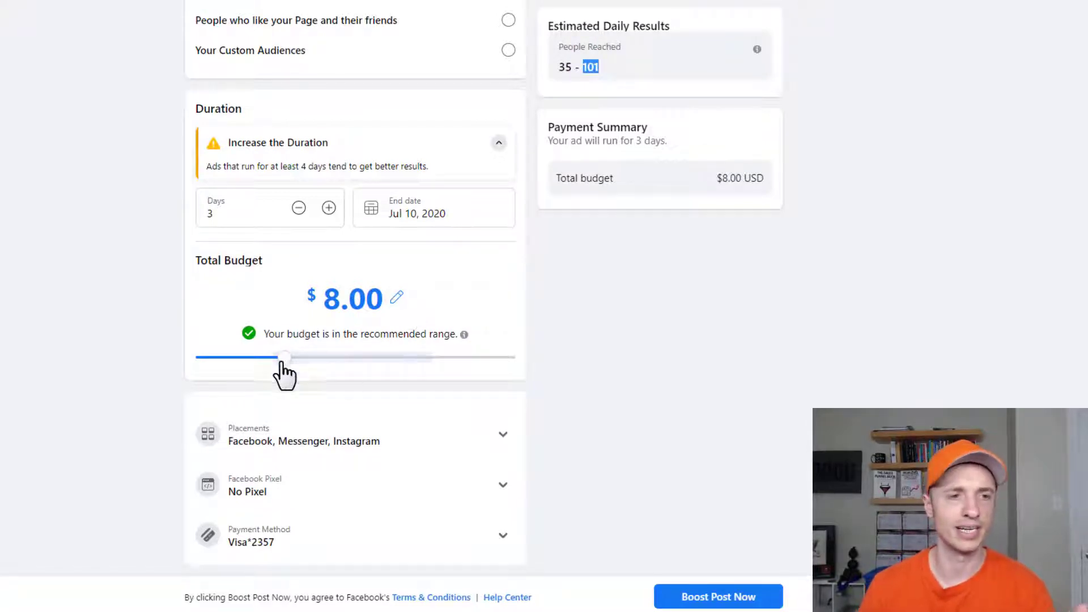
pyautogui.moveTo(283, 357); pyautogui.dragTo(544, 352)
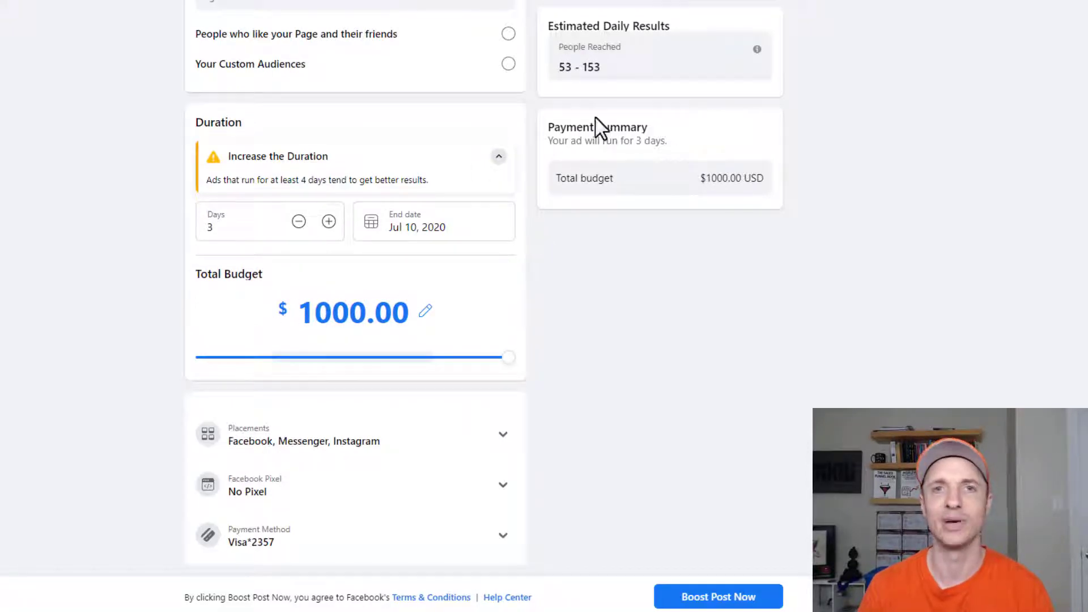
pyautogui.moveTo(508, 356); pyautogui.dragTo(308, 369)
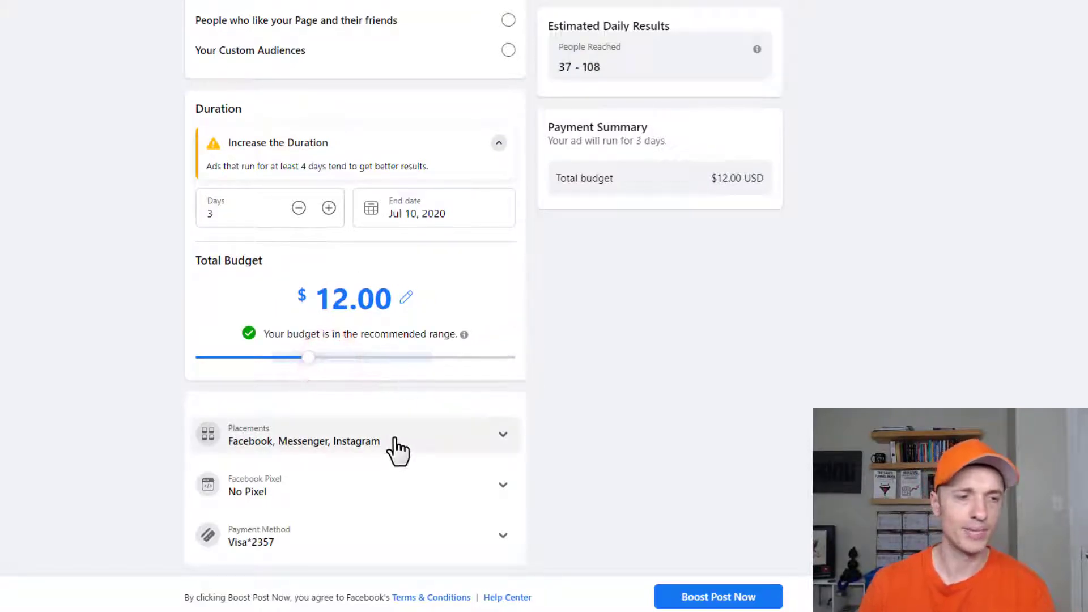
# - Remove Messenger from the ad placements, keeping Facebook and Instagram
pyautogui.click(439, 441)
pyautogui.scroll(-2, 431, 459)
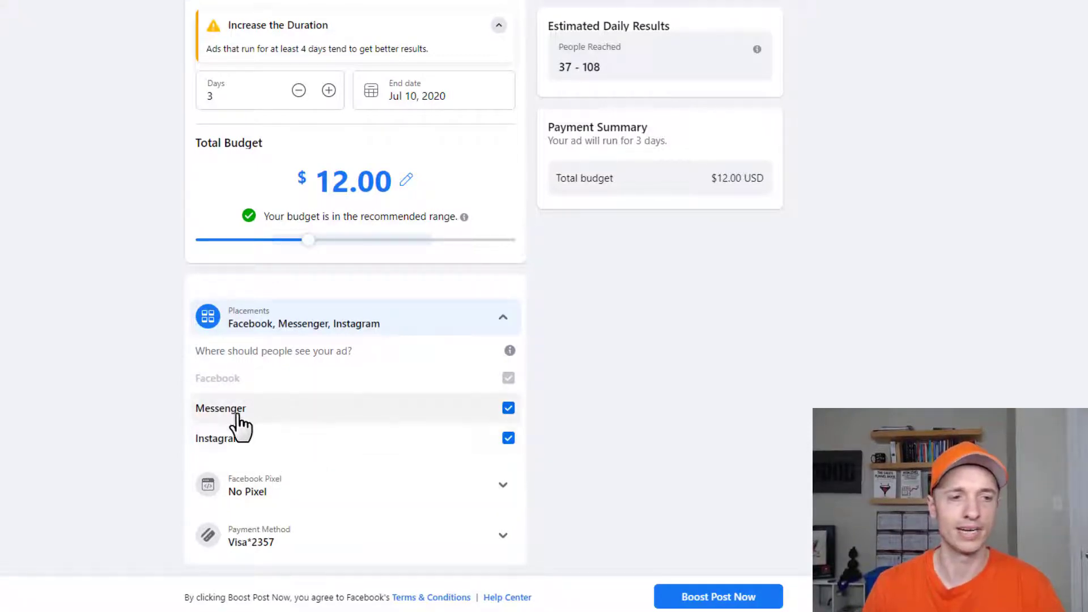
pyautogui.scroll(6, 255, 425)
pyautogui.scroll(5, 264, 431)
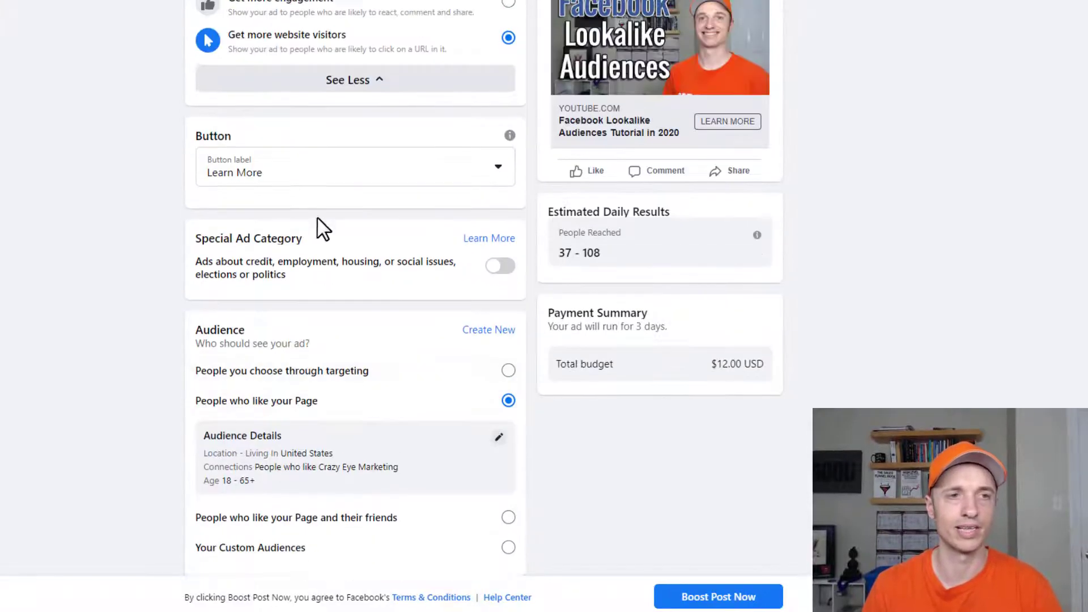
pyautogui.scroll(-11, 136, 329)
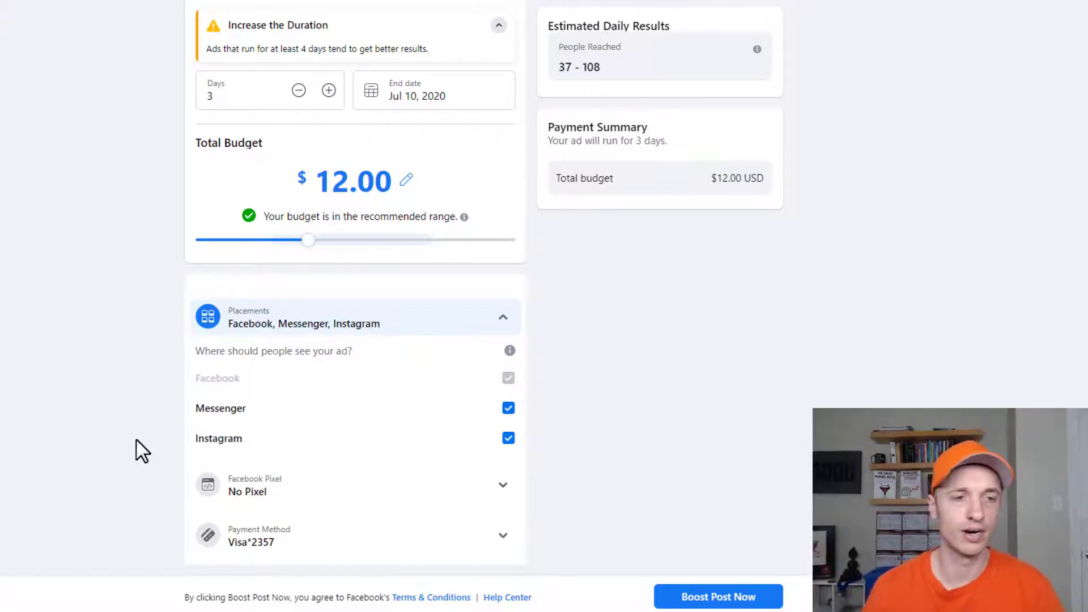
pyautogui.click(509, 408)
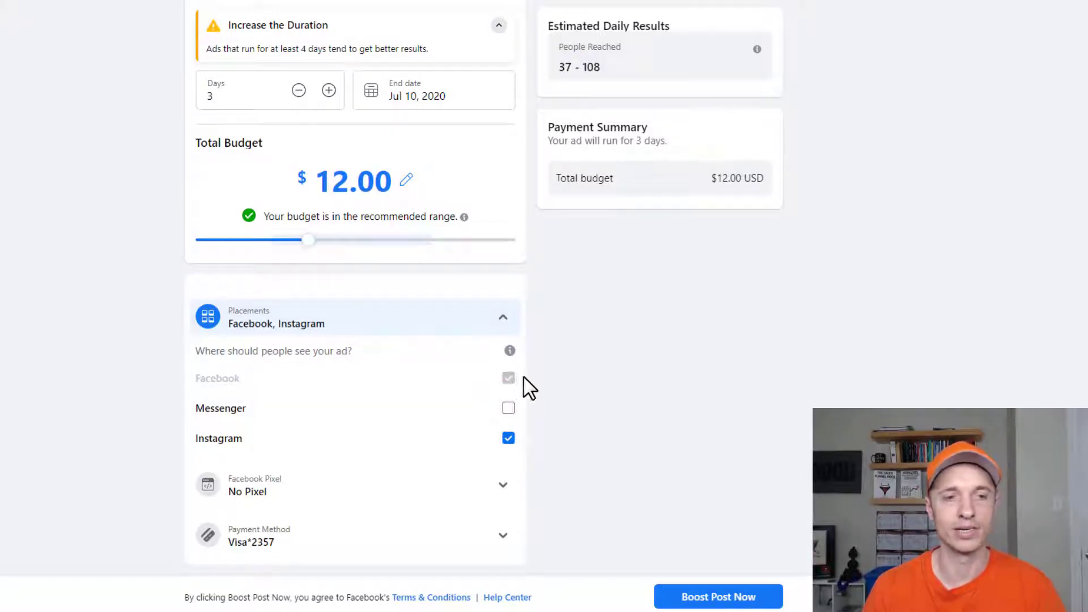
pyautogui.click(509, 438)
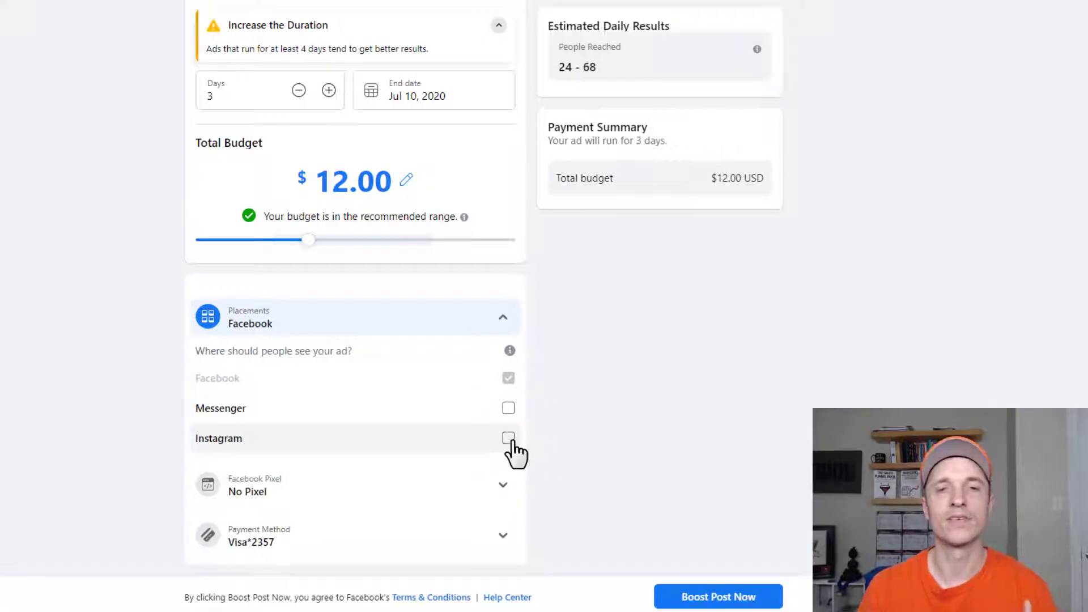
pyautogui.tripleClick(607, 65)
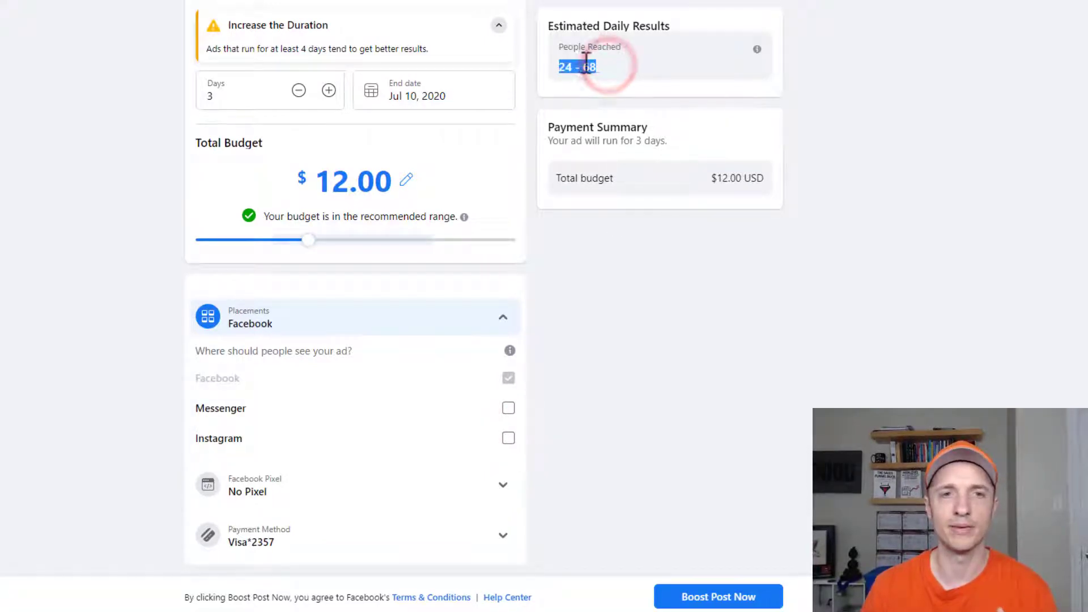
pyautogui.click(509, 438)
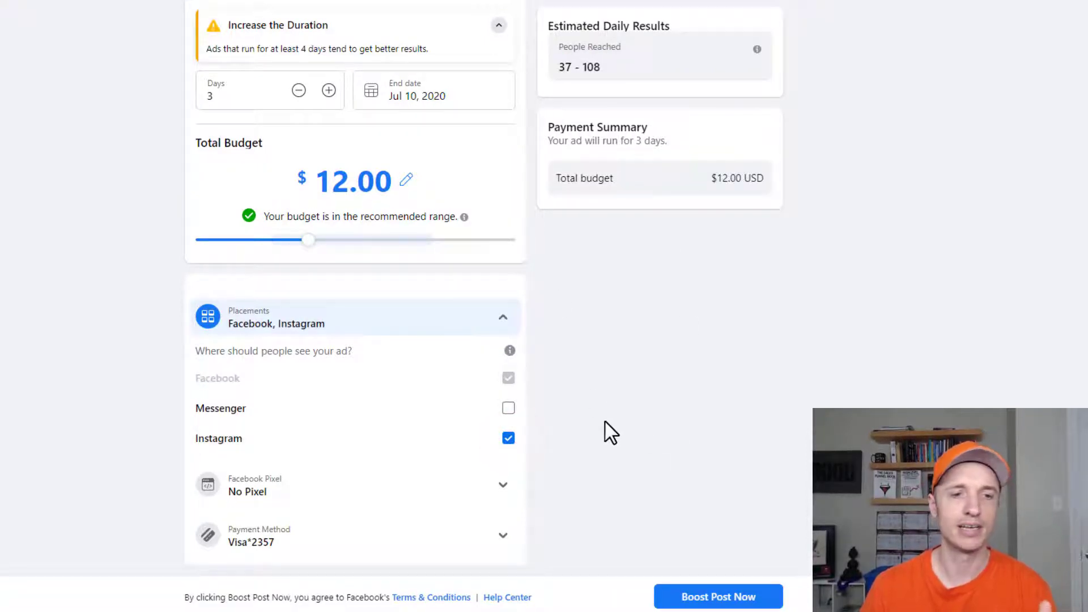
# - Enable Facebook Pixel tracking with the account's active pixel
pyautogui.click(332, 489)
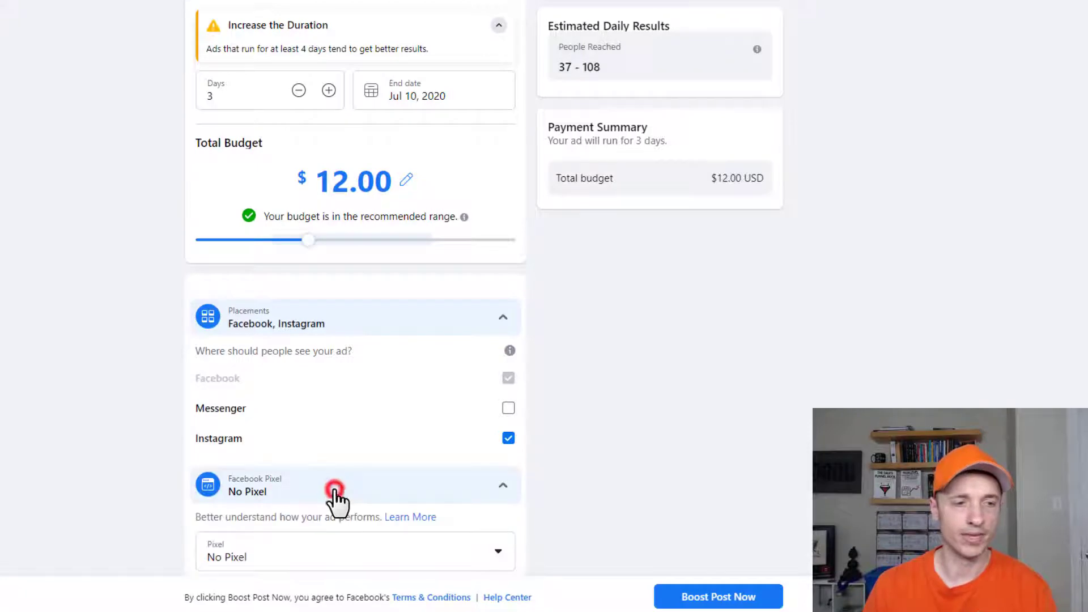
pyautogui.click(402, 492)
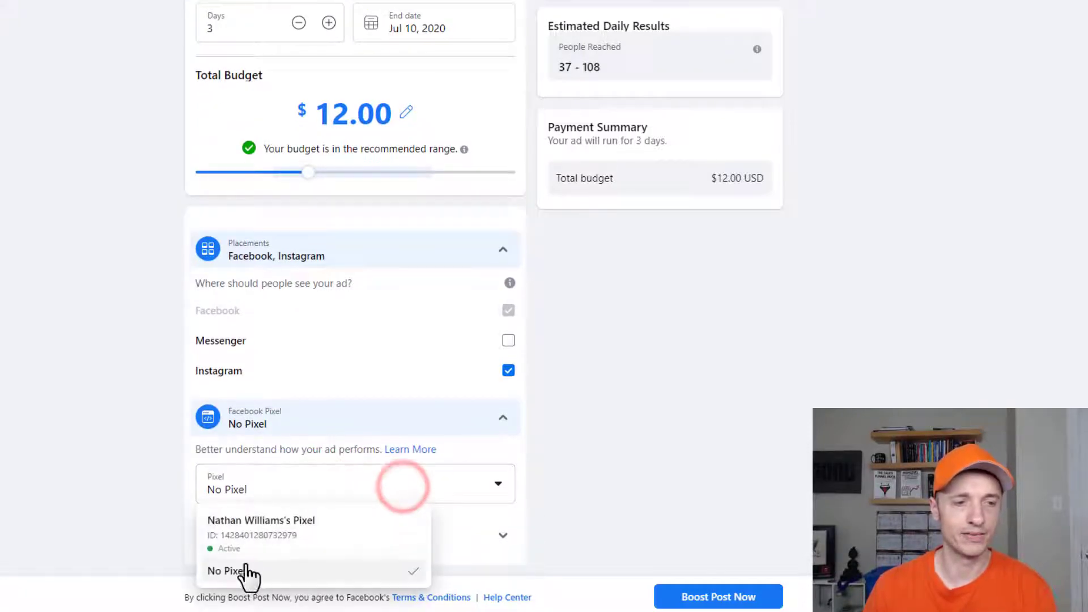
pyautogui.click(260, 537)
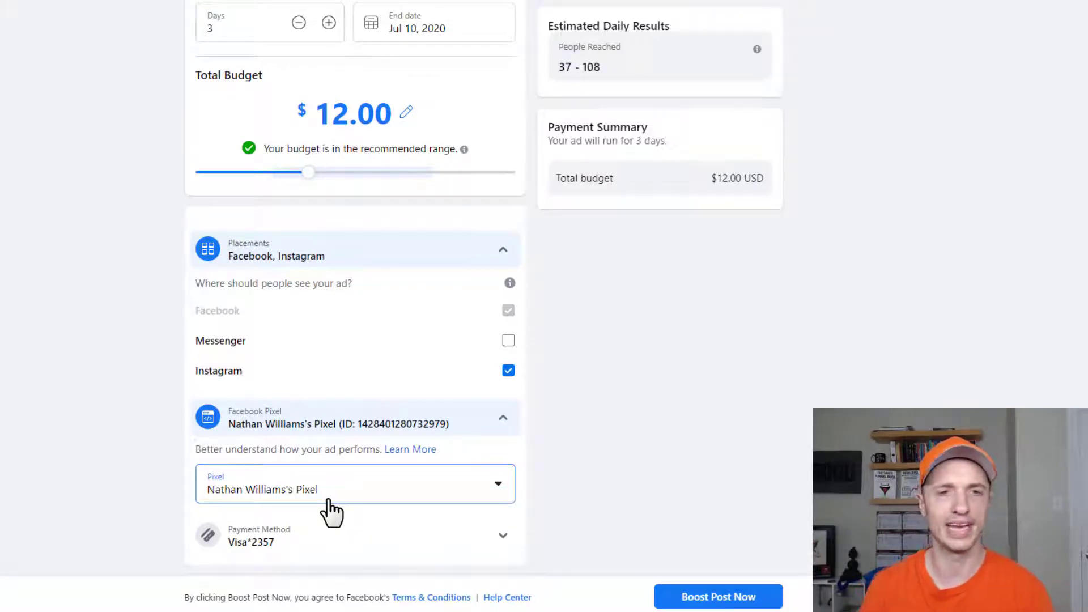
pyautogui.scroll(15, 326, 507)
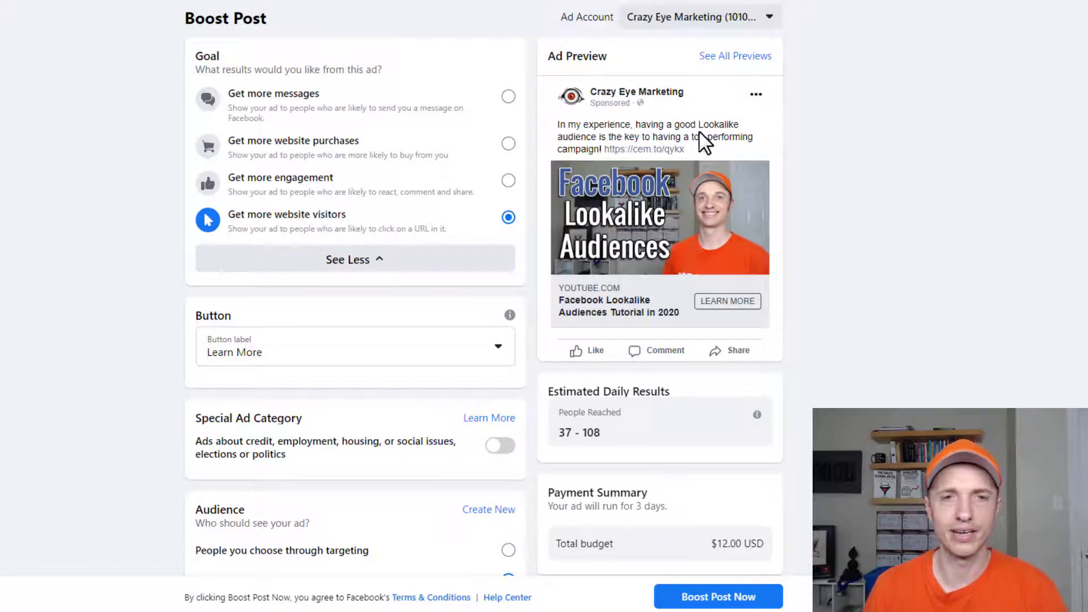
pyautogui.click(729, 59)
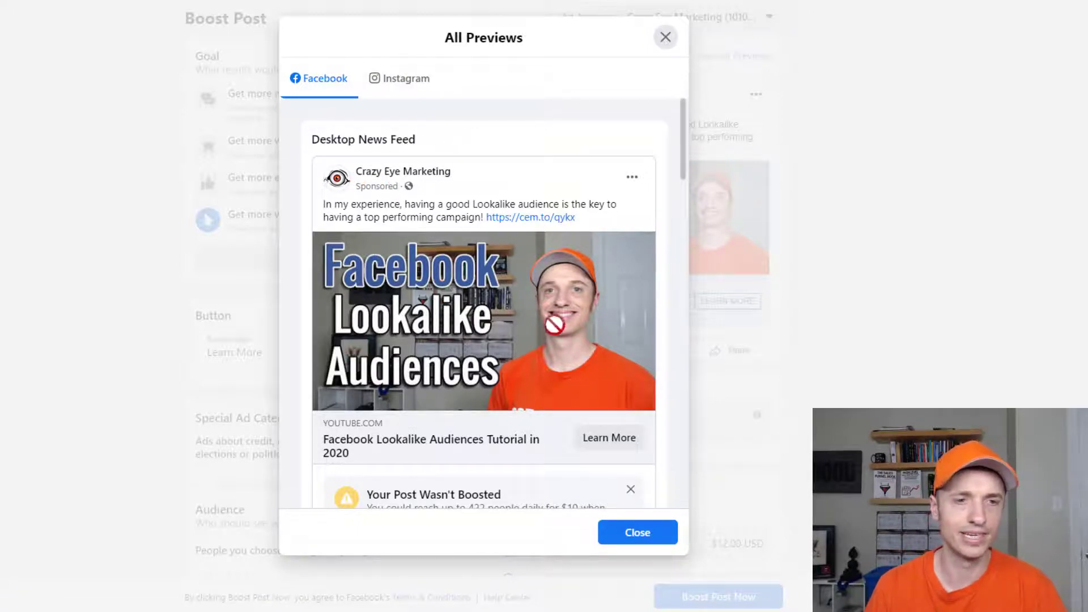
pyautogui.scroll(-3, 511, 251)
pyautogui.scroll(-6, 511, 251)
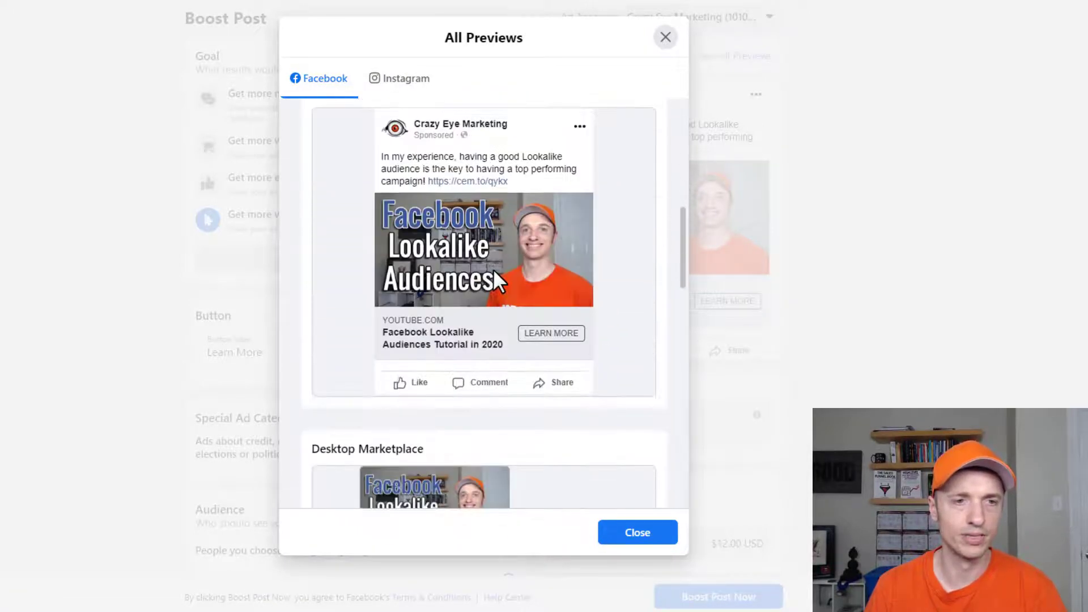
pyautogui.scroll(-3, 492, 268)
pyautogui.scroll(-10, 490, 289)
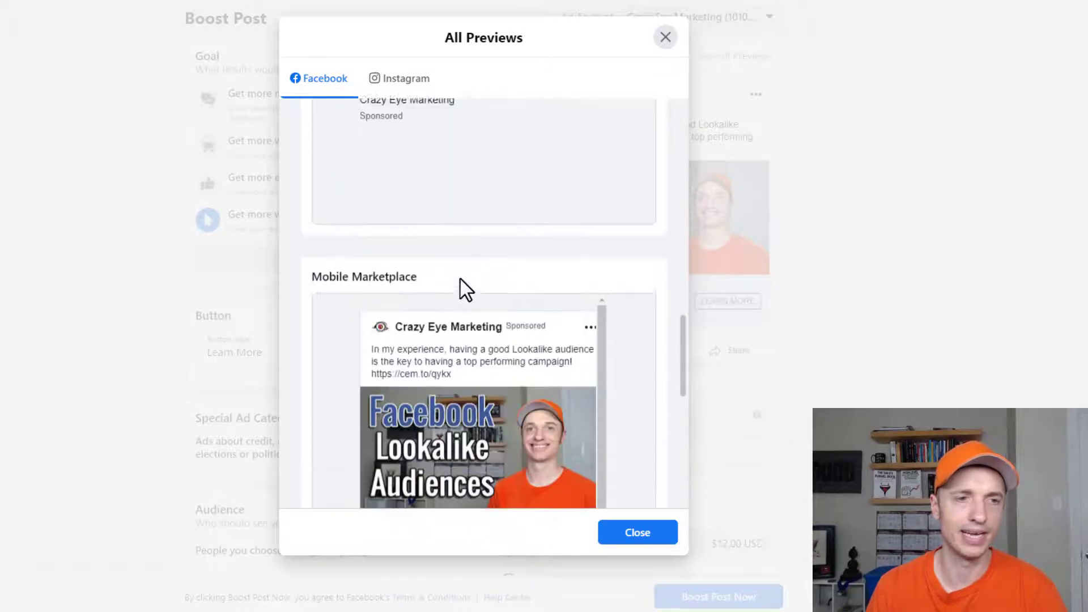
pyautogui.scroll(-8, 470, 291)
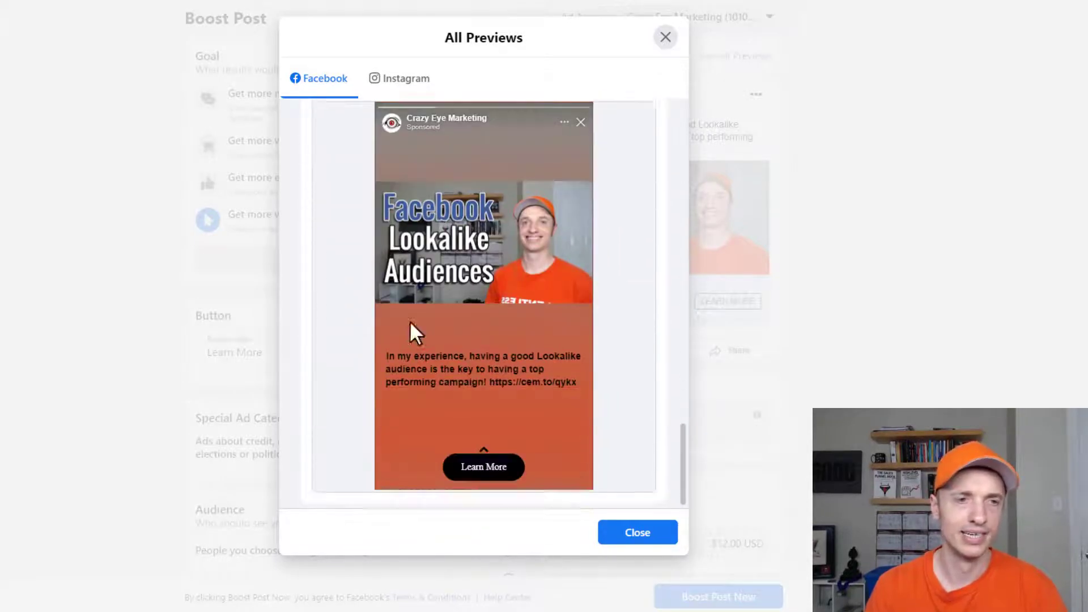
pyautogui.scroll(6, 471, 312)
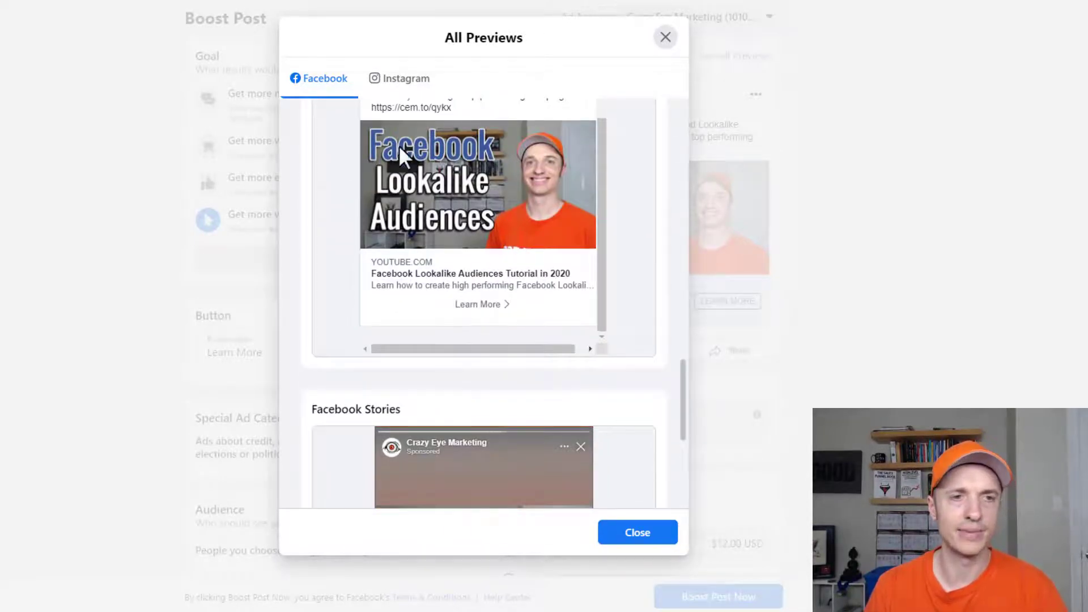
pyautogui.click(390, 76)
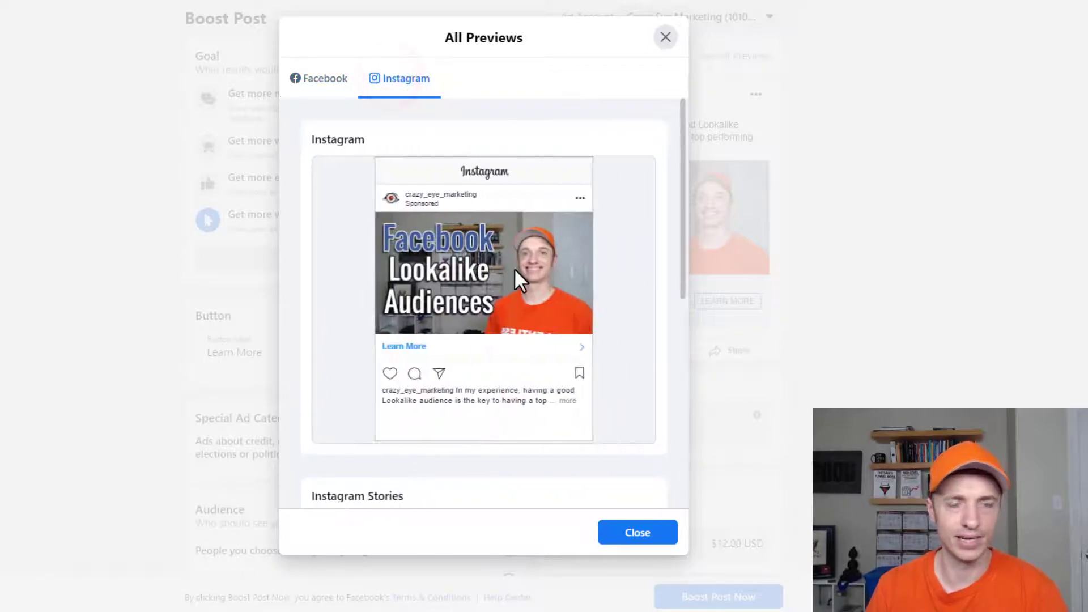
pyautogui.scroll(-2, 514, 267)
pyautogui.scroll(-5, 515, 270)
pyautogui.scroll(7, 518, 287)
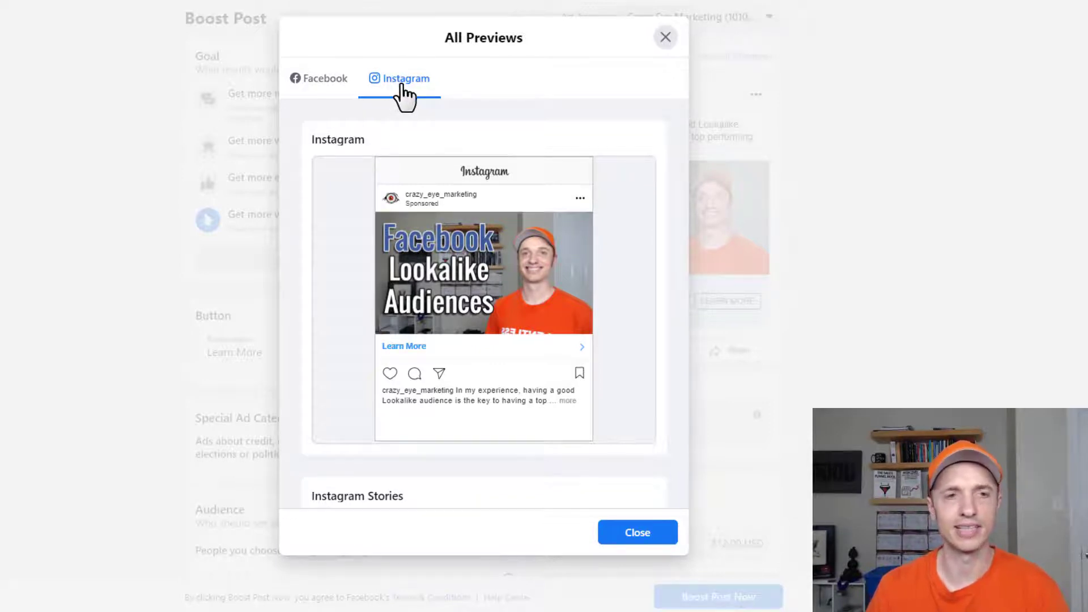
pyautogui.click(667, 36)
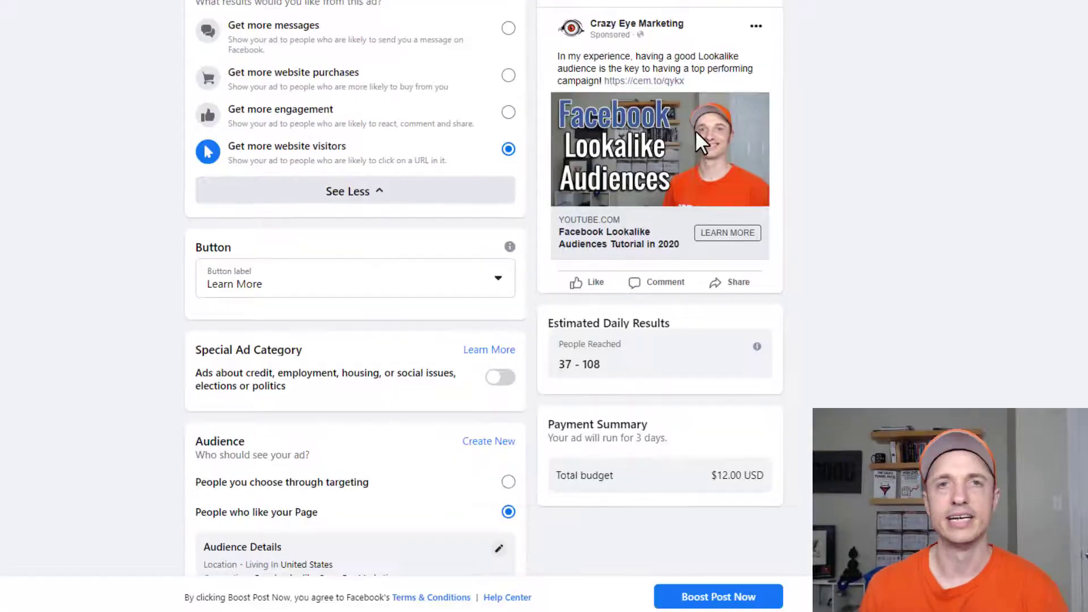
# - Submit the $12.00, 3-day boost with Boost Post Now and go to Ad Center
pyautogui.click(743, 597)
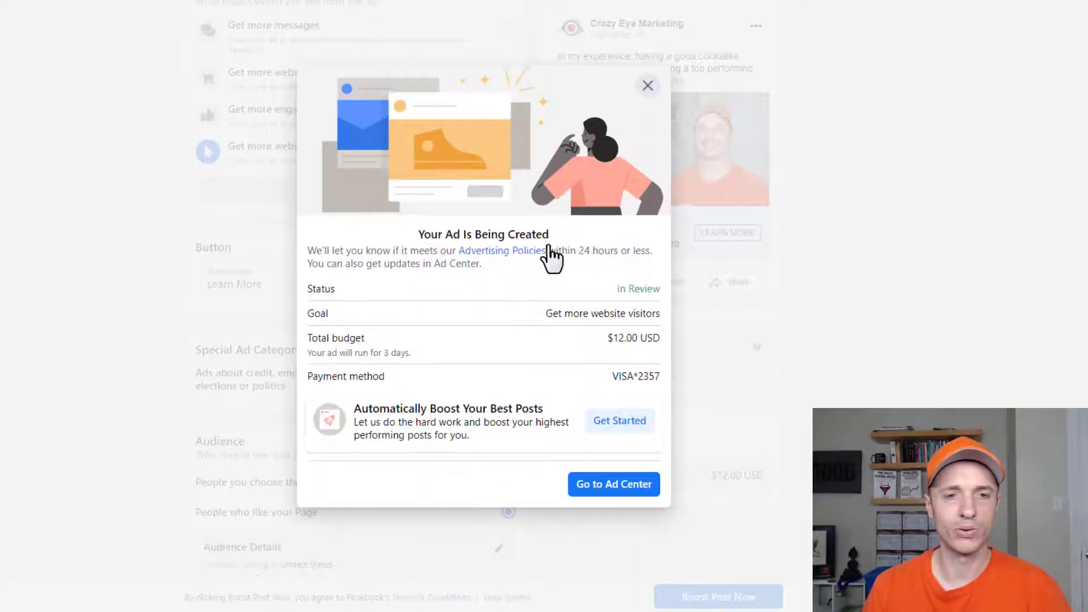
pyautogui.click(623, 487)
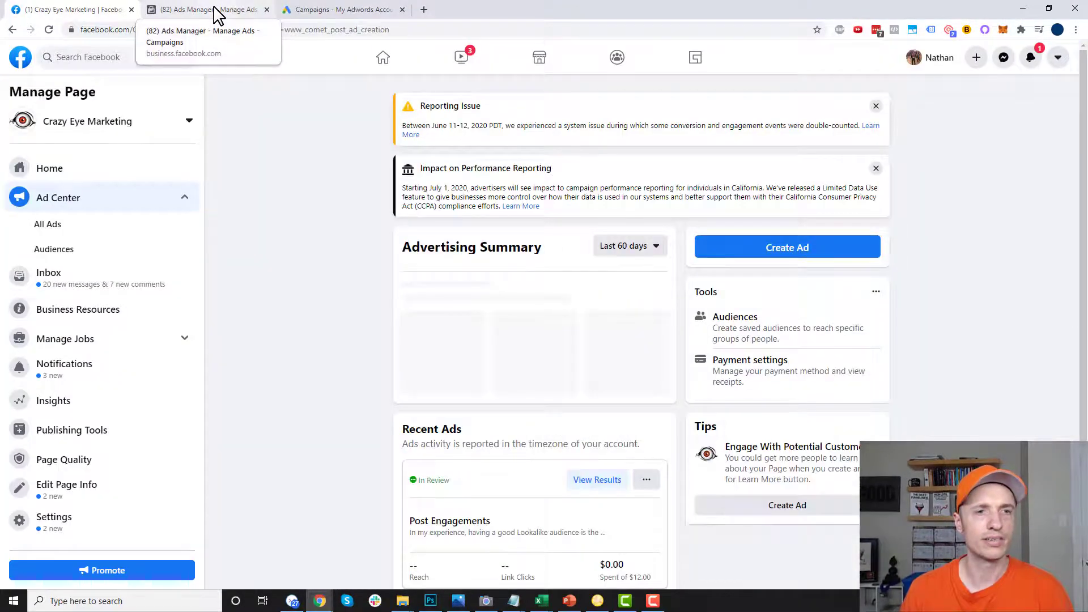
# - In the Ads Manager tab, turn off the new boosted post campaign and deselect its row
pyautogui.click(214, 11)
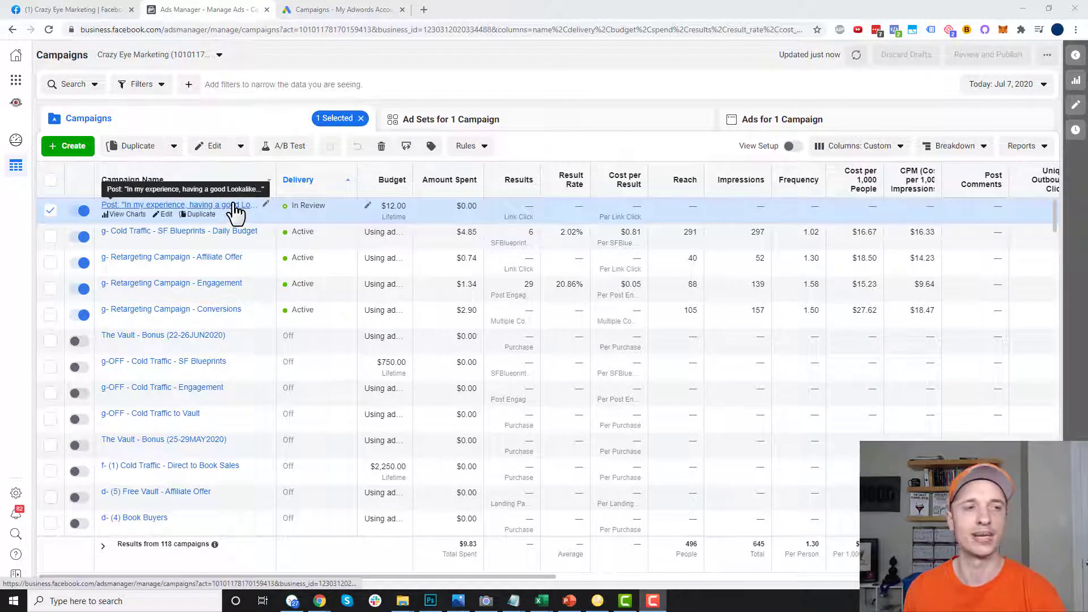
pyautogui.click(81, 211)
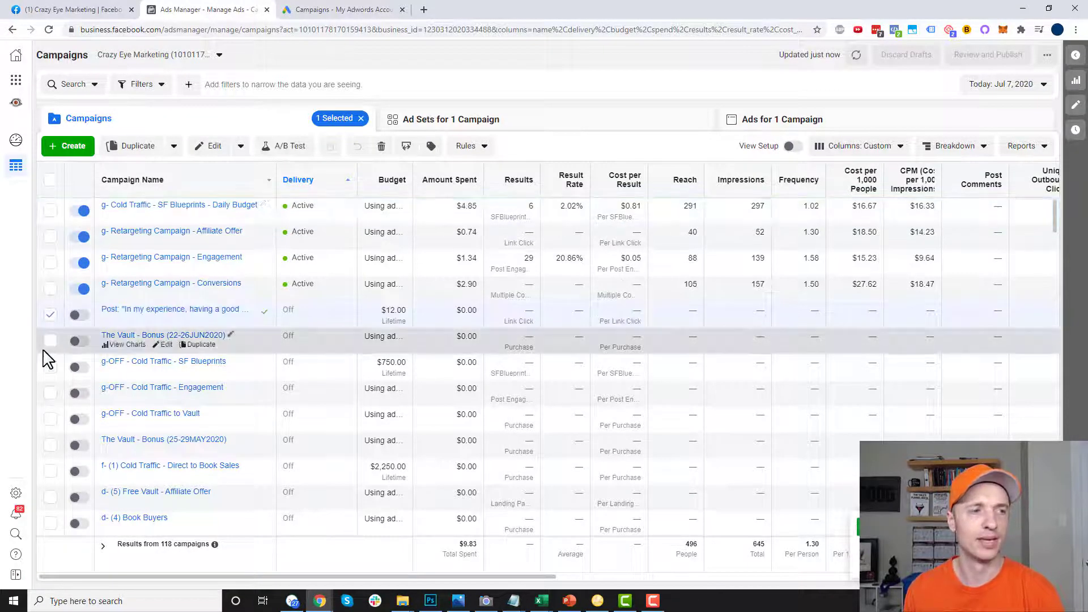
pyautogui.click(50, 314)
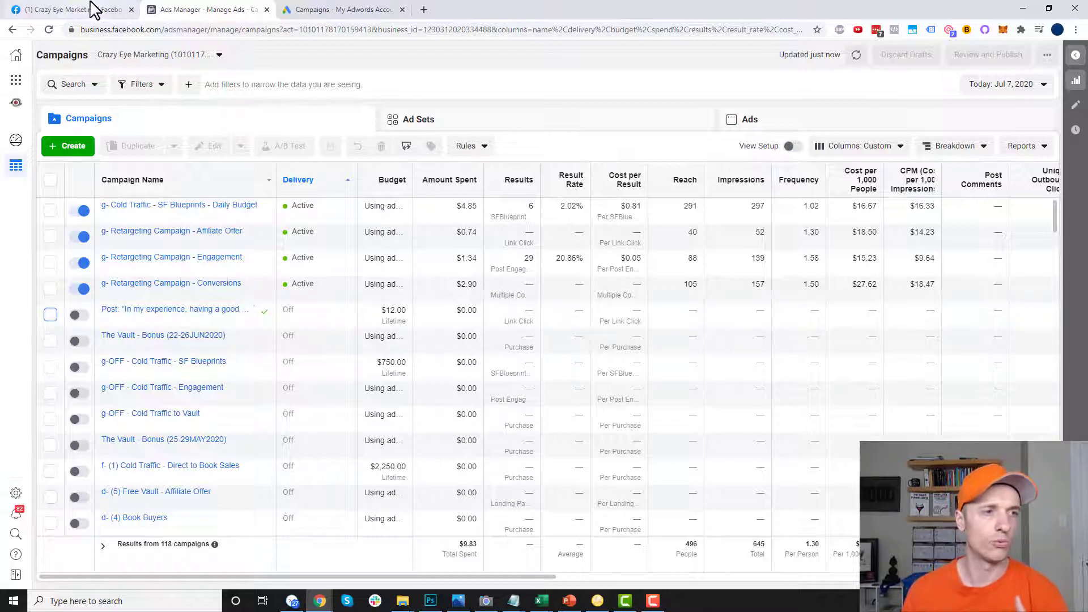
# - Start a new campaign in Quick Creation, dismissing the earlier unfinished campaign summary
pyautogui.click(72, 148)
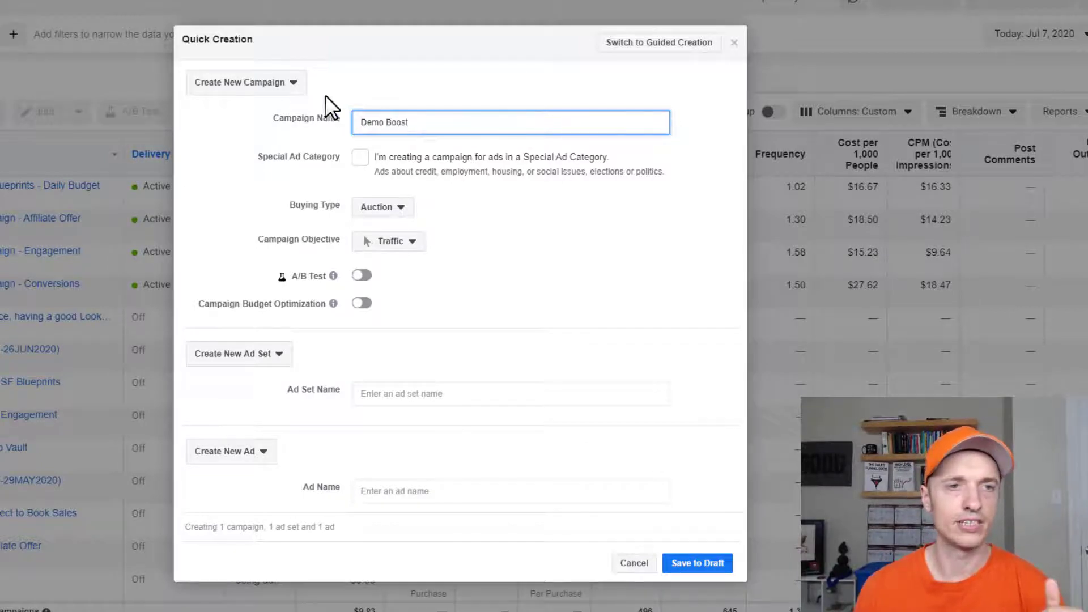
pyautogui.tripleClick(445, 122)
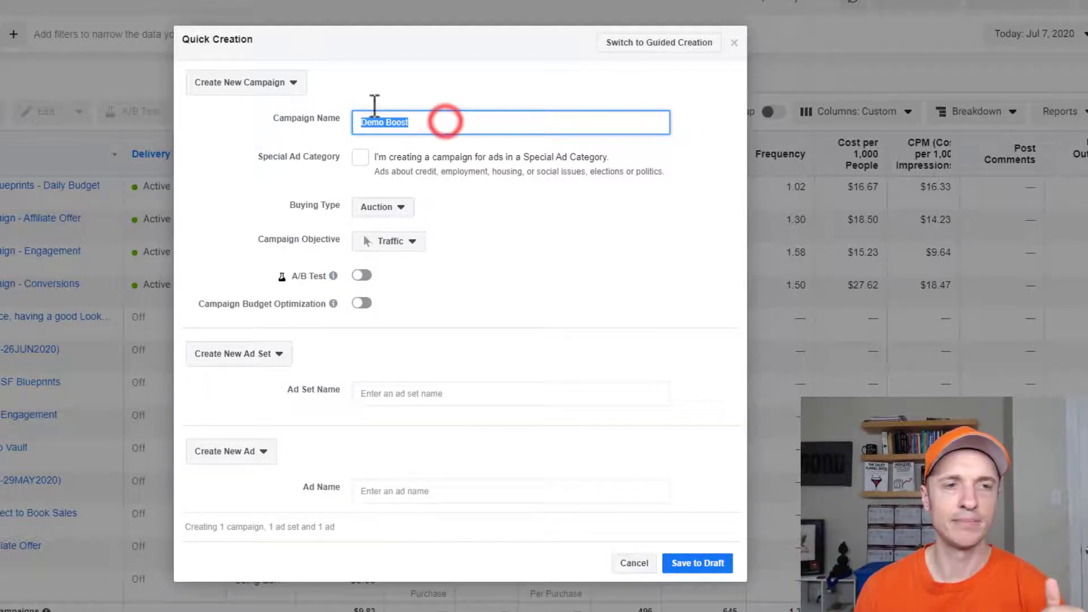
pyautogui.click(640, 43)
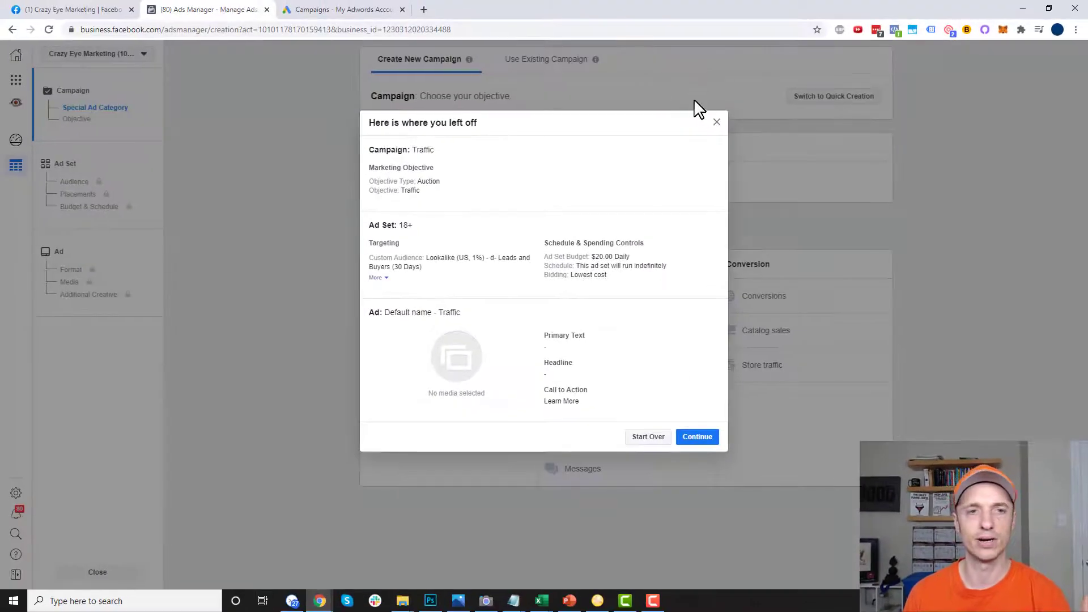
pyautogui.click(716, 123)
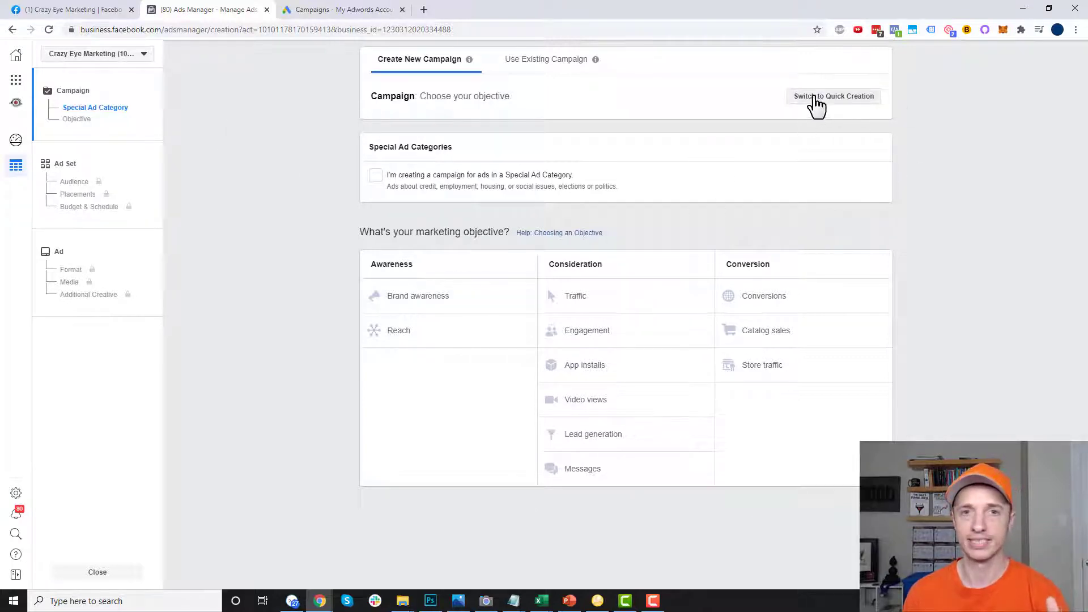
pyautogui.click(838, 102)
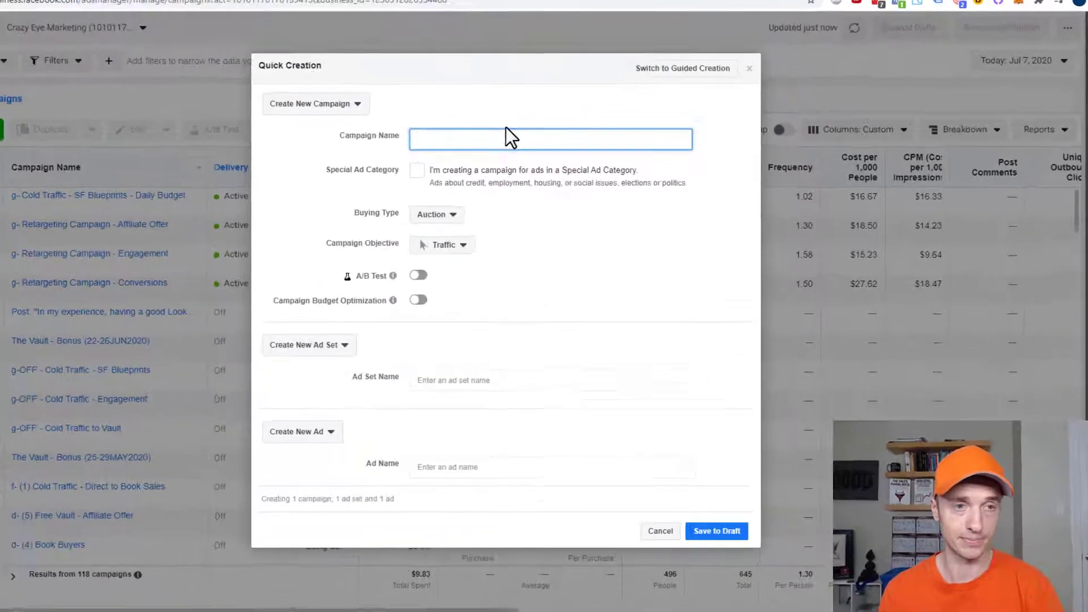
# - Name the campaign 'Demo Boost' with Traffic as its objective
pyautogui.click(538, 154)
pyautogui.write('Demo Boost')
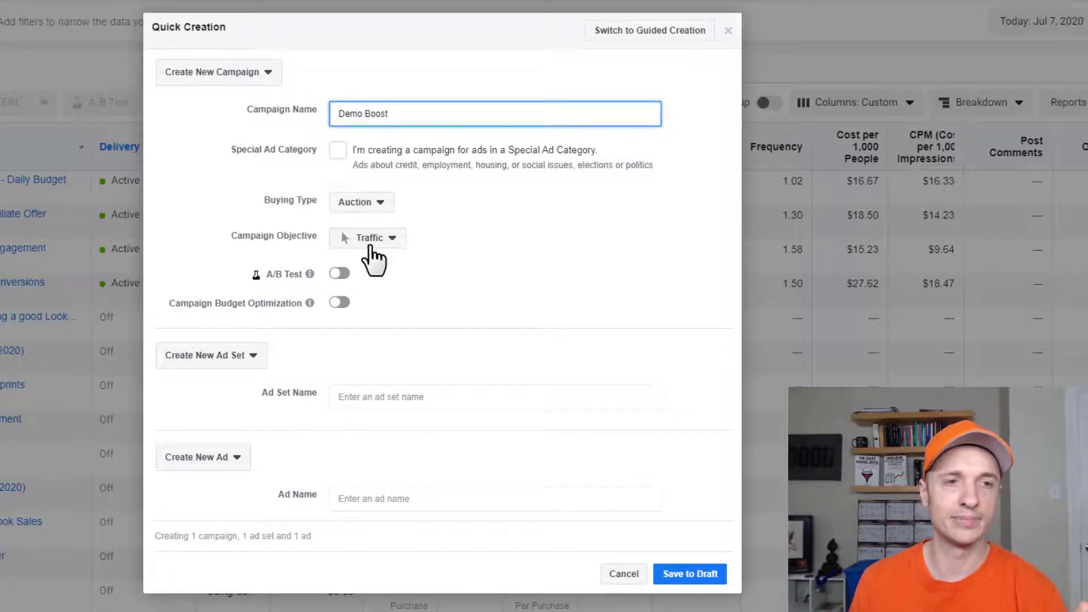
pyautogui.click(370, 240)
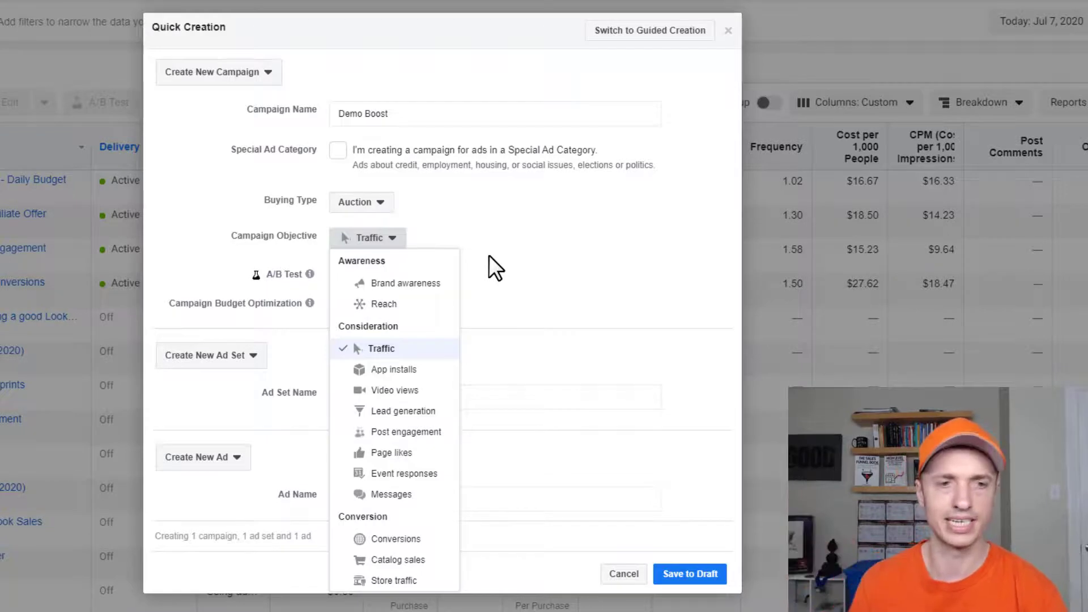
pyautogui.click(372, 349)
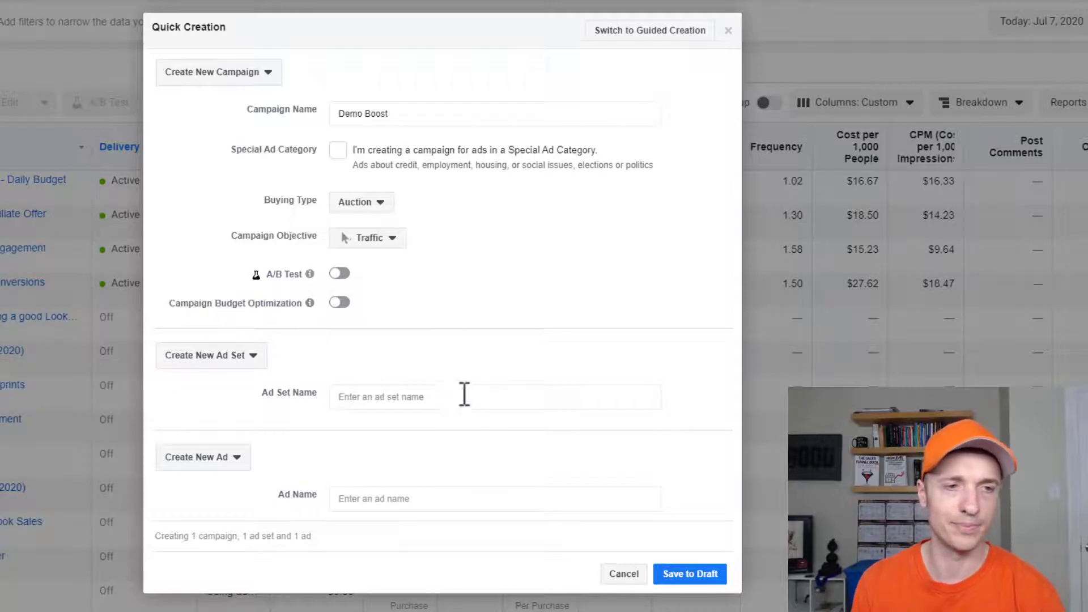
# - Name the ad set 'Facebook Targeting Strategy' and the ad 'Ad', then save to draft
pyautogui.click(415, 397)
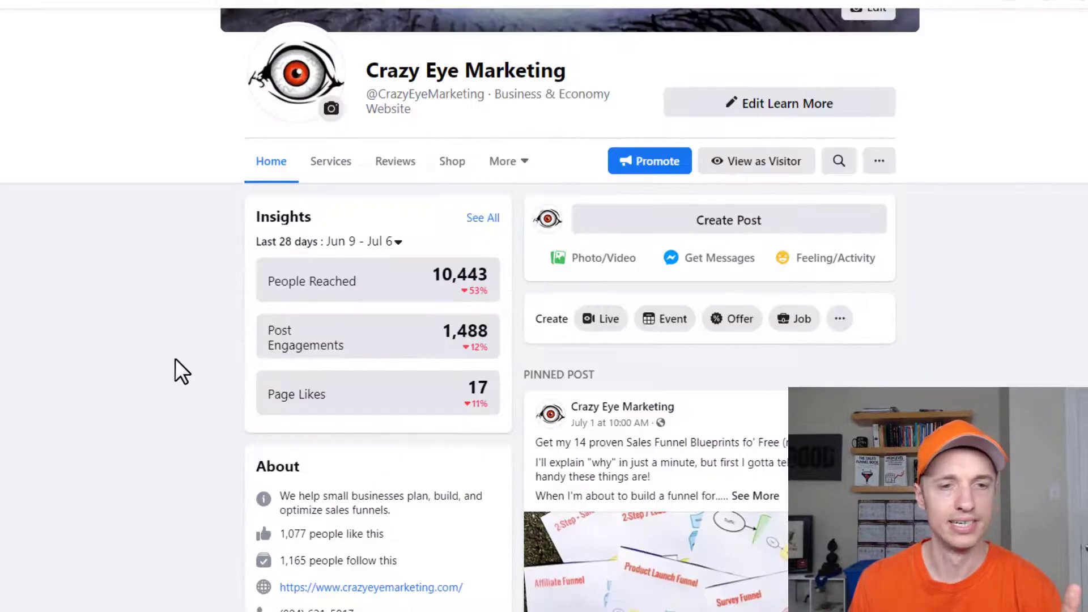
pyautogui.scroll(-15, 175, 360)
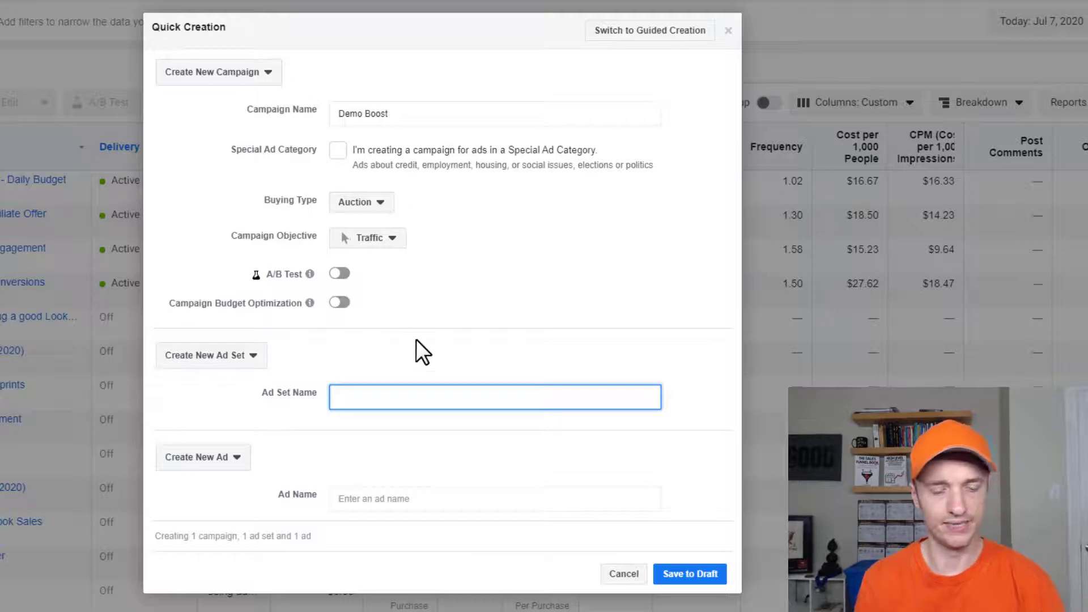
pyautogui.write('Facebook Targeting Strategy')
pyautogui.click(458, 500)
pyautogui.write('Ad')
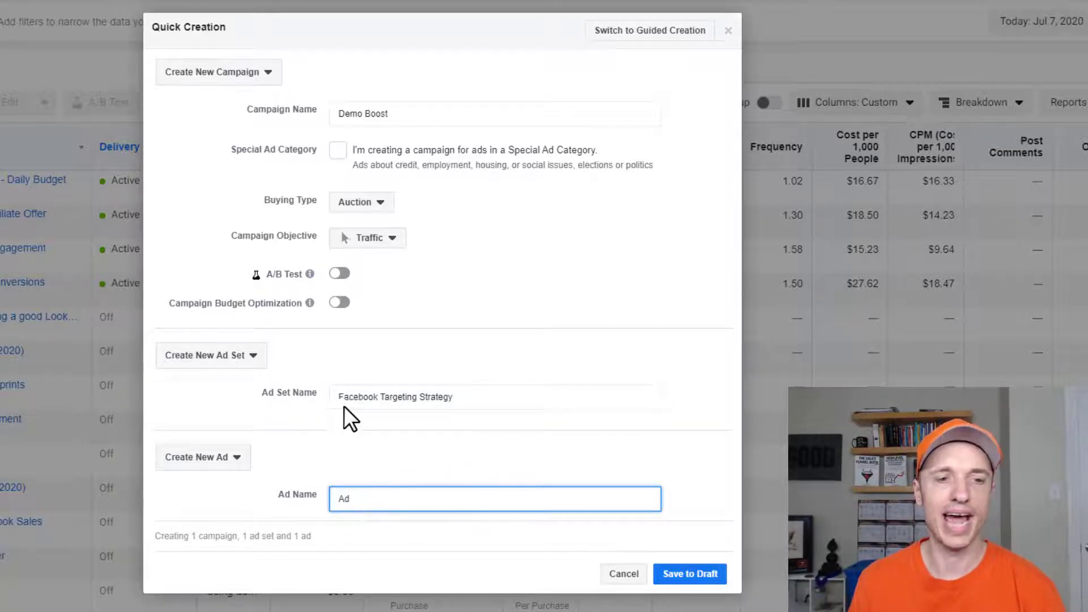
pyautogui.click(700, 576)
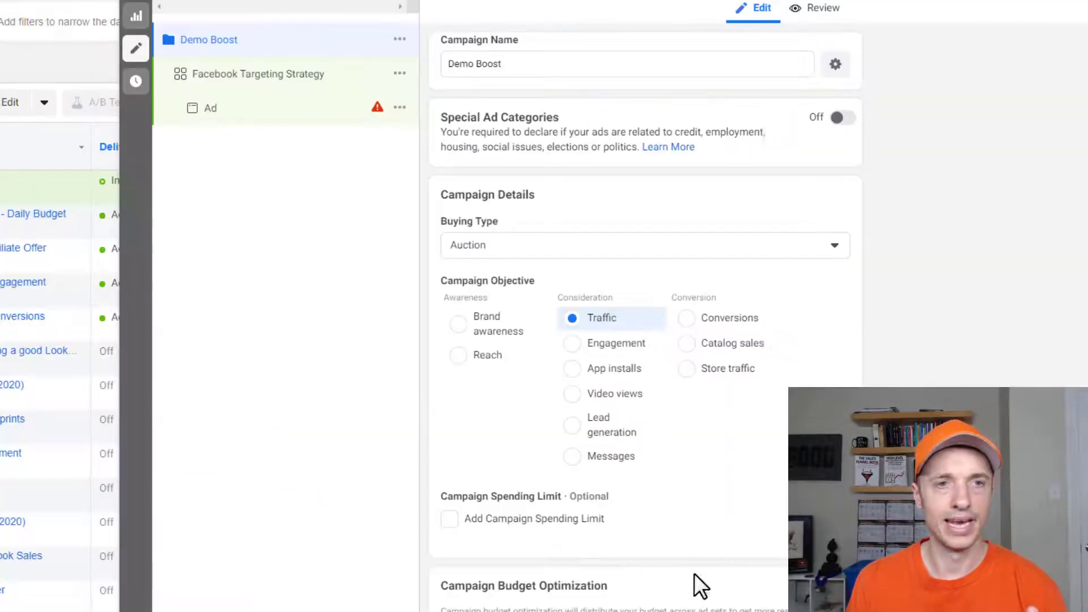
# - Open the Facebook Targeting Strategy ad set and change its daily budget from $20.00 to $12.00
pyautogui.scroll(-3, 594, 266)
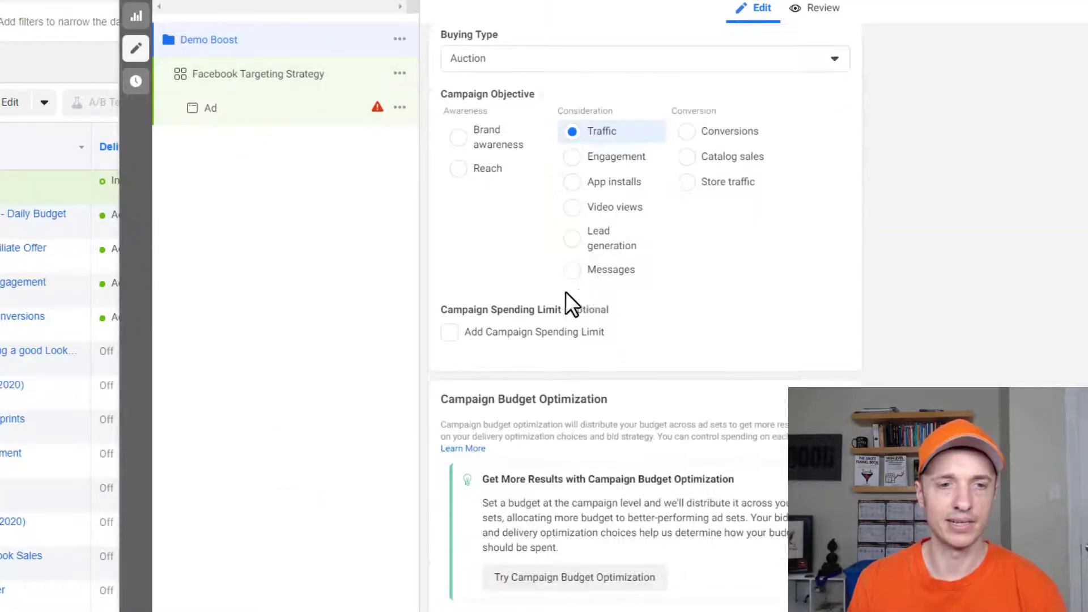
pyautogui.scroll(3, 578, 289)
pyautogui.click(260, 79)
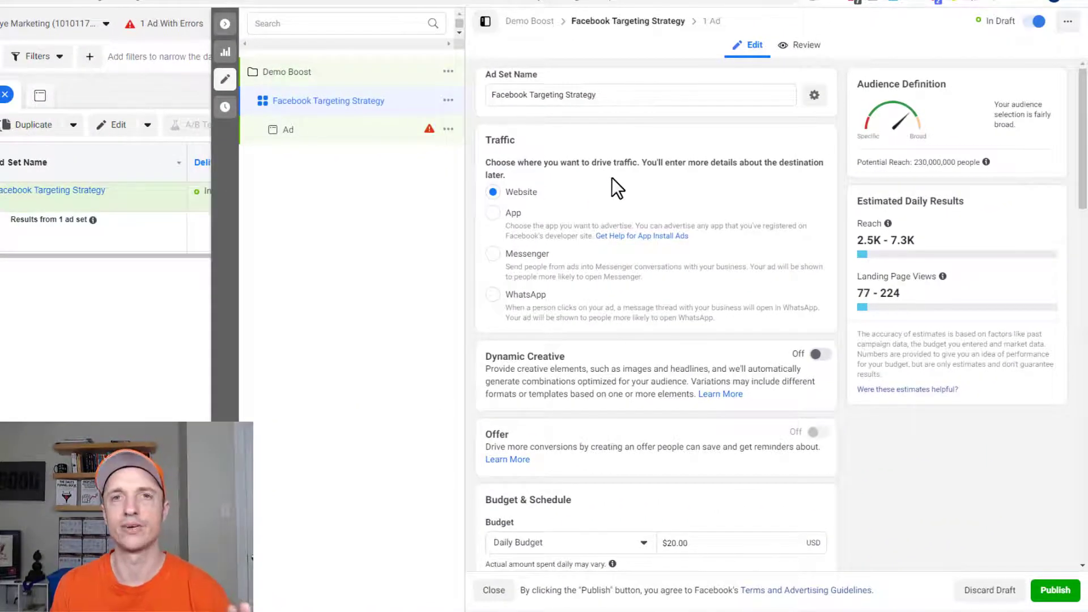
pyautogui.scroll(-3, 612, 182)
pyautogui.scroll(-1, 624, 192)
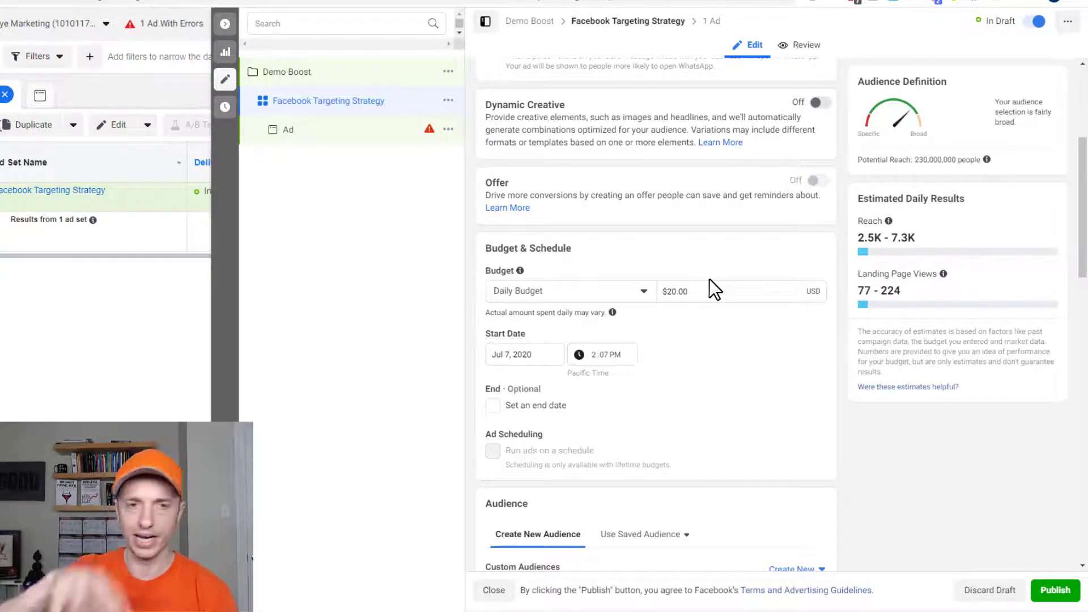
pyautogui.moveTo(707, 293); pyautogui.dragTo(667, 292)
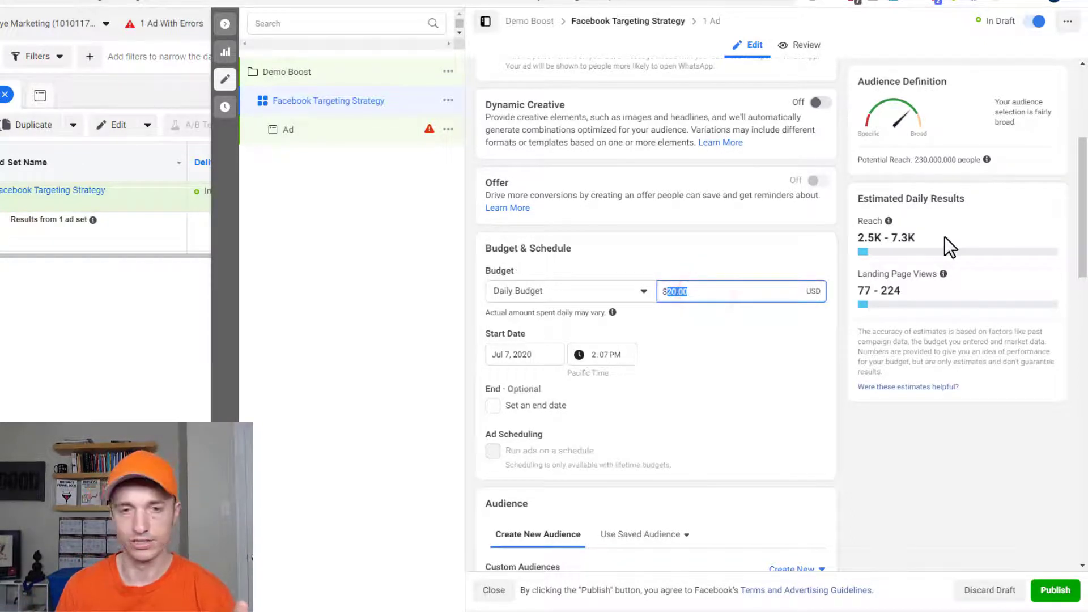
pyautogui.write('12')
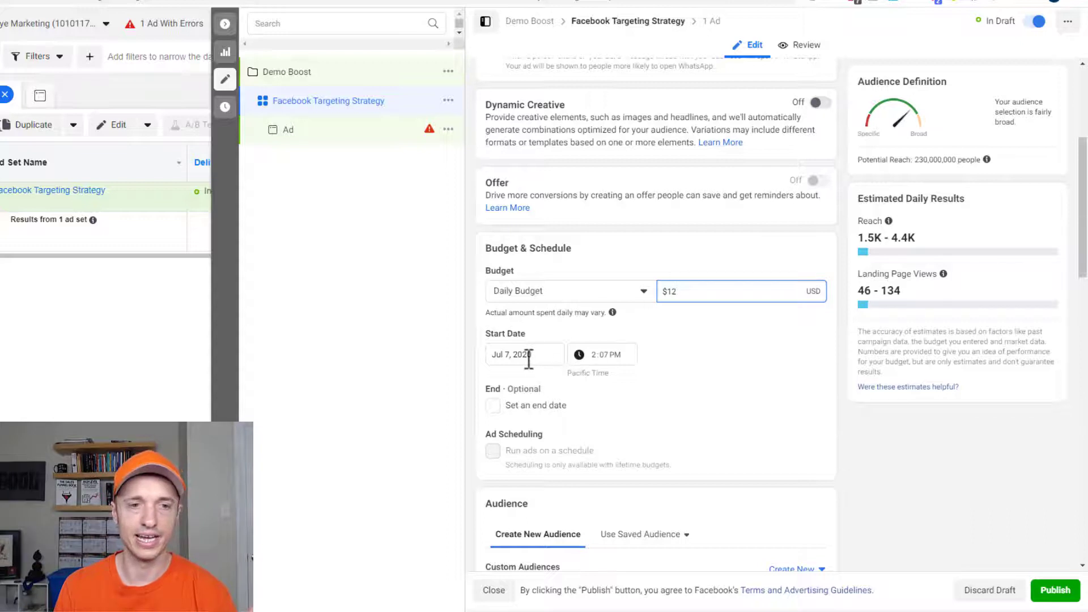
# - Leave the ad set with no end date, ticking and unticking Set an end date
pyautogui.click(492, 405)
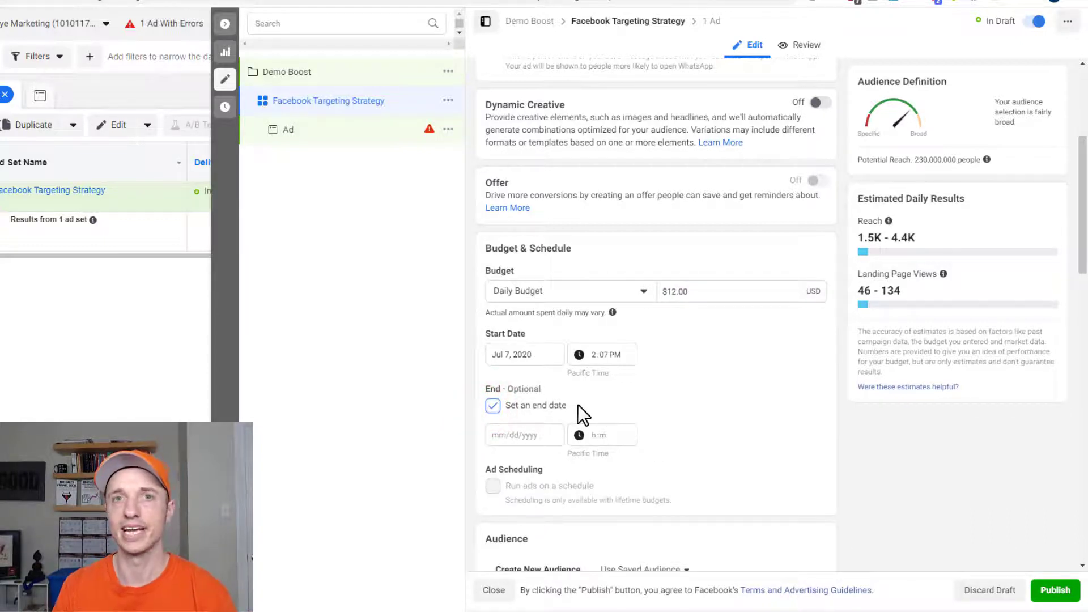
pyautogui.click(490, 407)
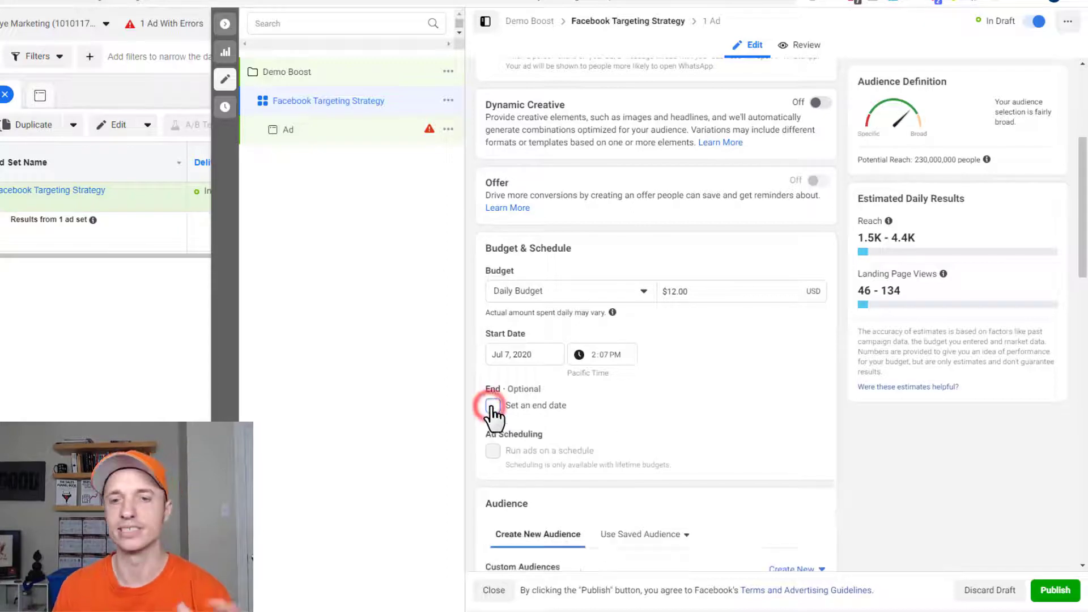
pyautogui.scroll(-6, 668, 343)
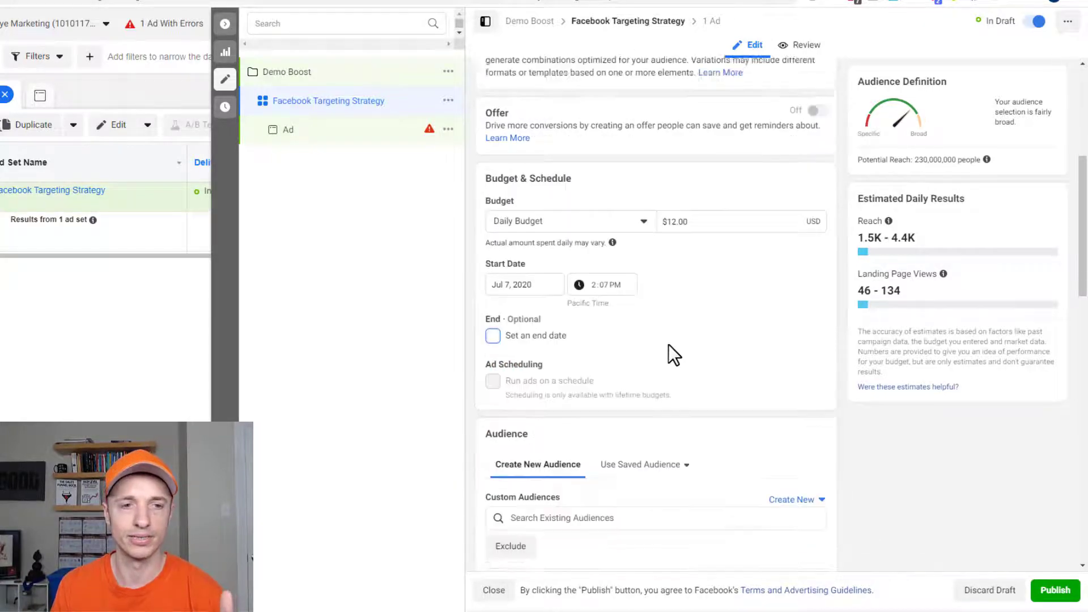
pyautogui.scroll(-2, 561, 283)
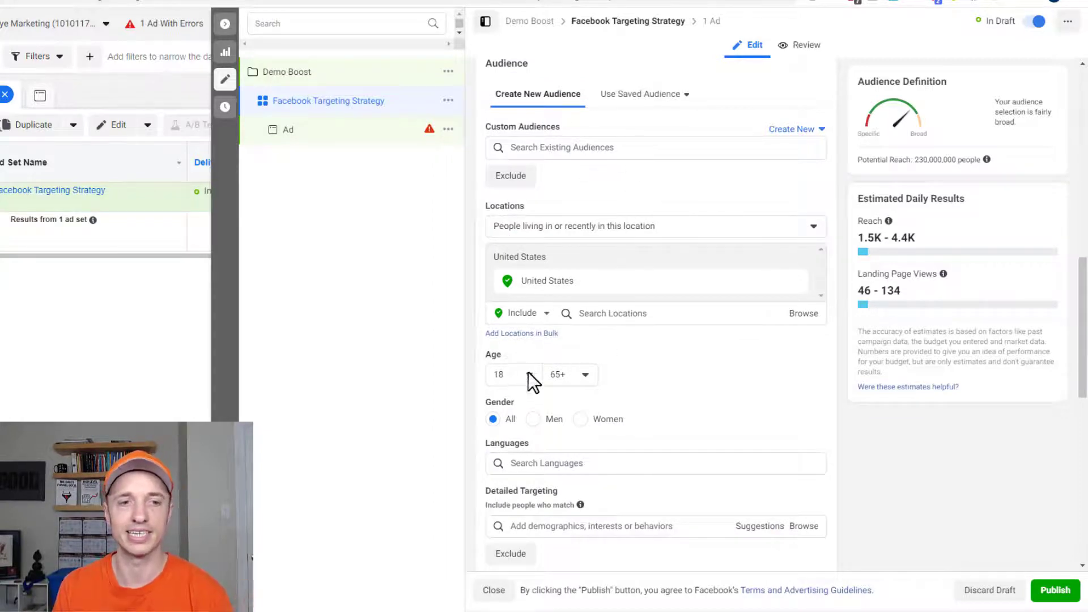
pyautogui.scroll(-3, 573, 410)
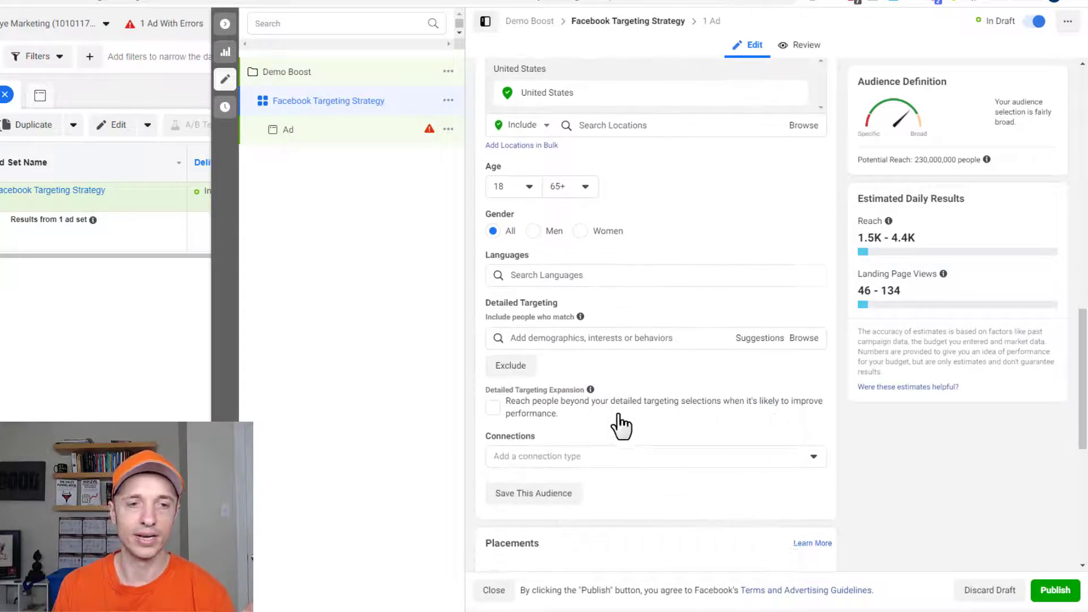
pyautogui.scroll(5, 617, 420)
# - Add an Exclude field under Custom Audiences and begin adding detailed targeting interests
pyautogui.click(567, 274)
pyautogui.click(500, 306)
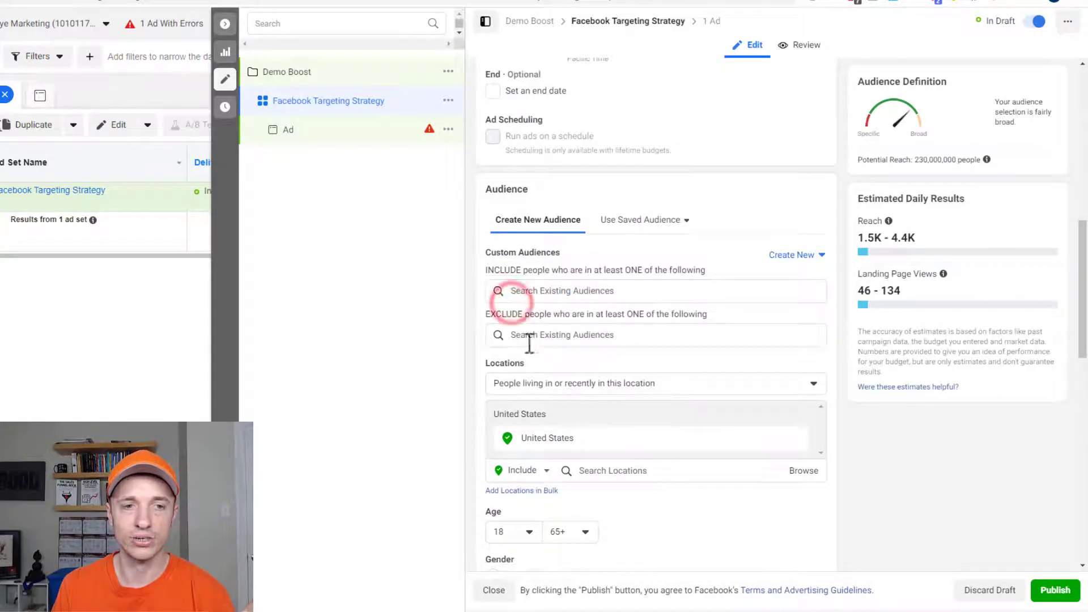
pyautogui.scroll(-7, 537, 329)
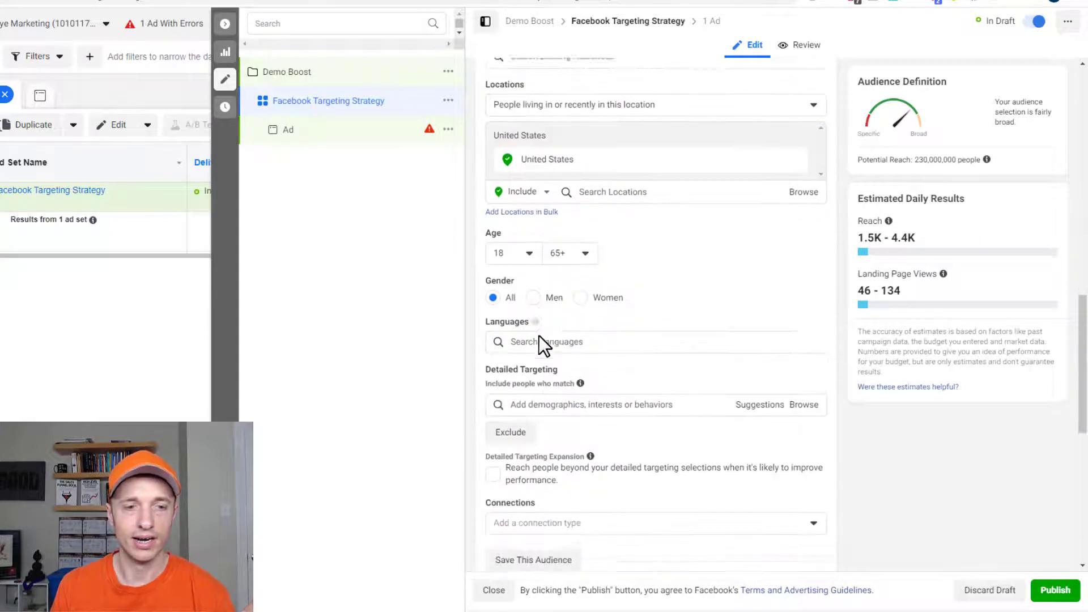
pyautogui.click(519, 243)
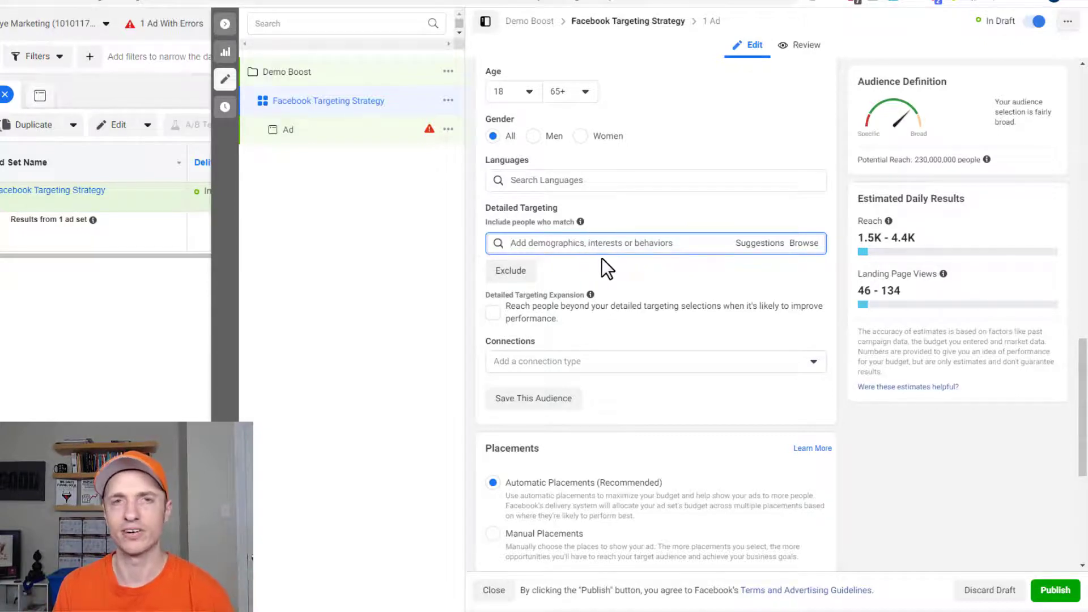
pyautogui.scroll(-1, 603, 259)
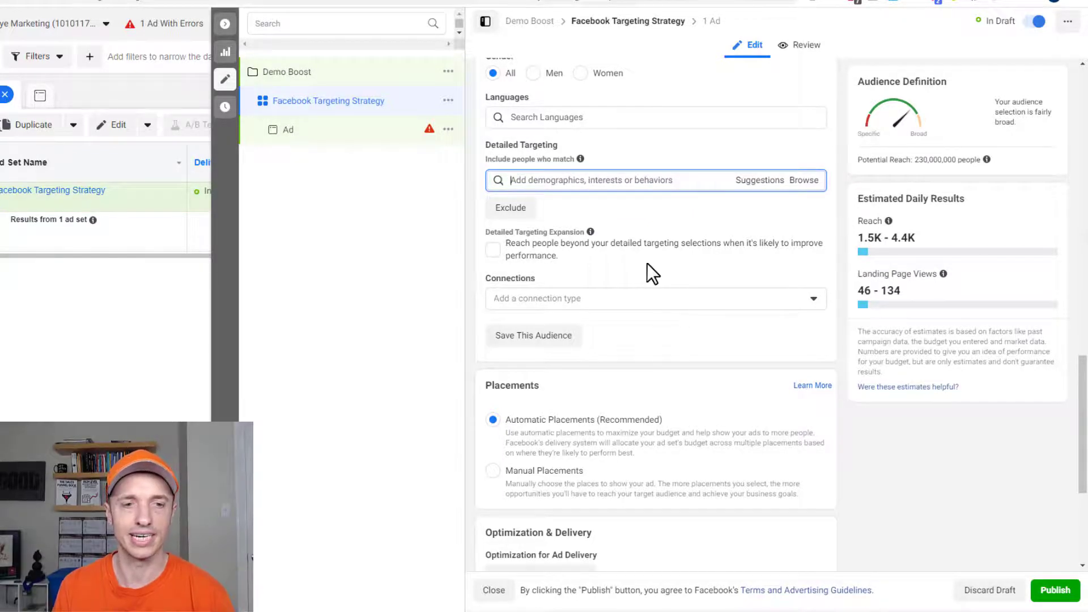
pyautogui.scroll(-3, 646, 274)
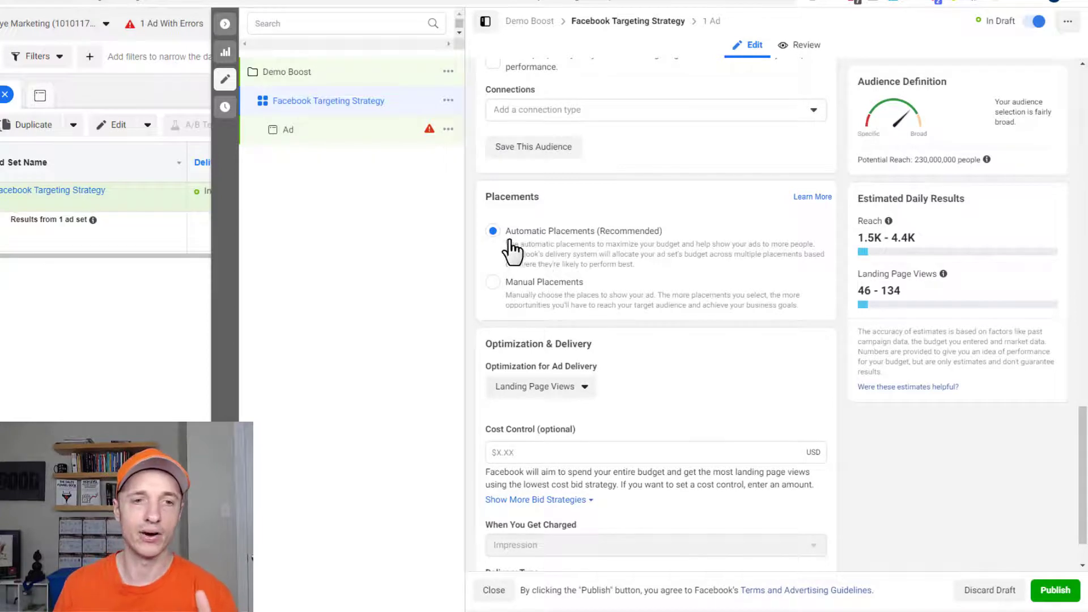
# - Switch the ad set from Automatic to Manual Placements
pyautogui.click(550, 287)
pyautogui.scroll(-5, 515, 298)
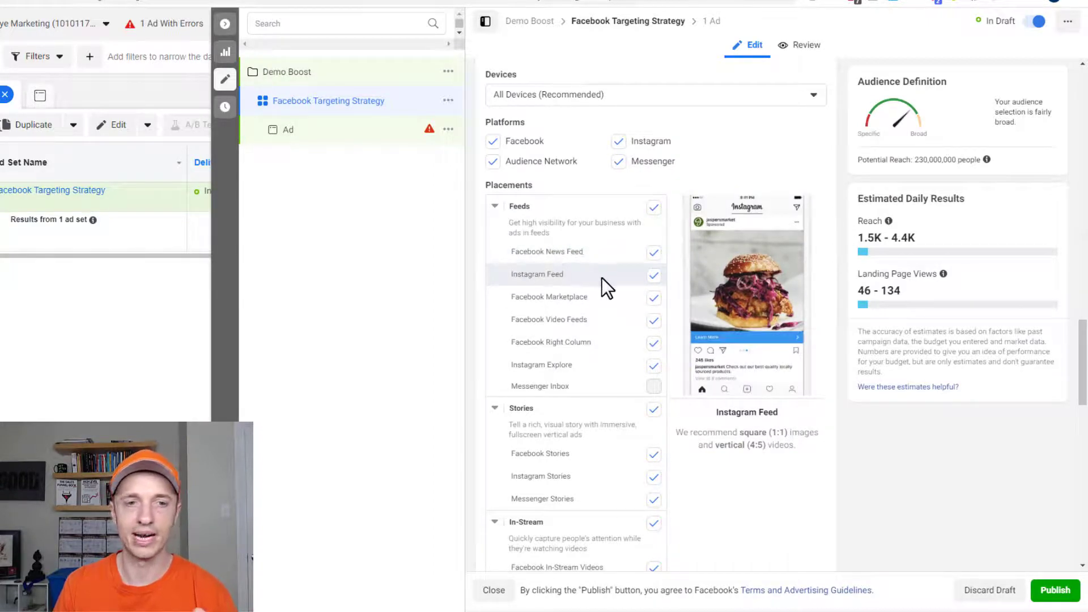
pyautogui.scroll(-1, 589, 331)
pyautogui.scroll(-4, 588, 336)
# - Remove the Instagram Stories, Messenger Stories and Facebook Stories placements, keeping Facebook In-Stream Videos
pyautogui.click(653, 316)
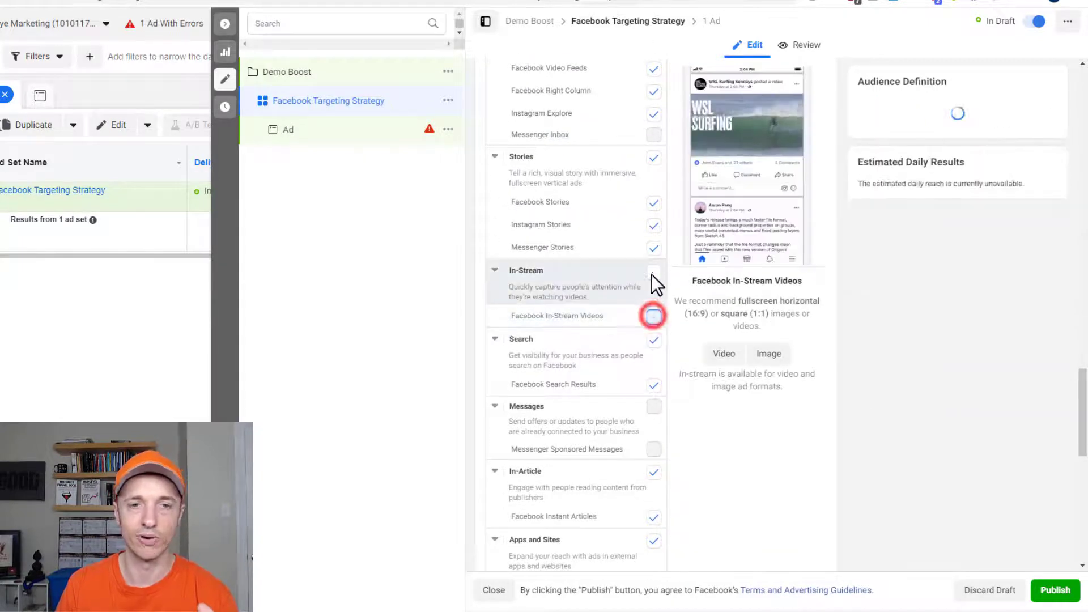
pyautogui.click(653, 271)
pyautogui.click(653, 247)
pyautogui.click(653, 224)
pyautogui.click(653, 203)
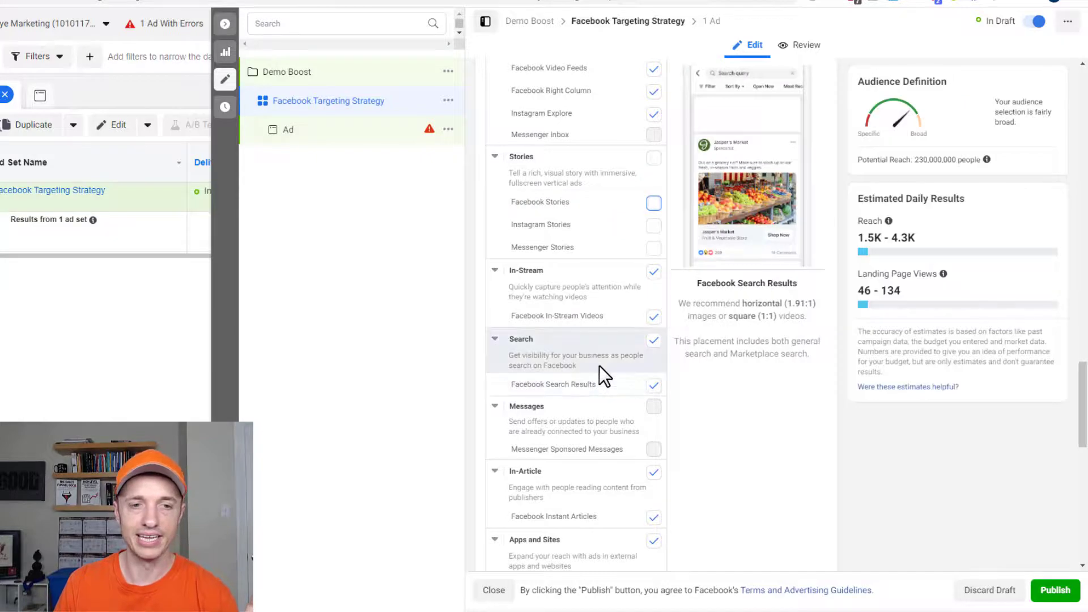
pyautogui.scroll(-5, 590, 416)
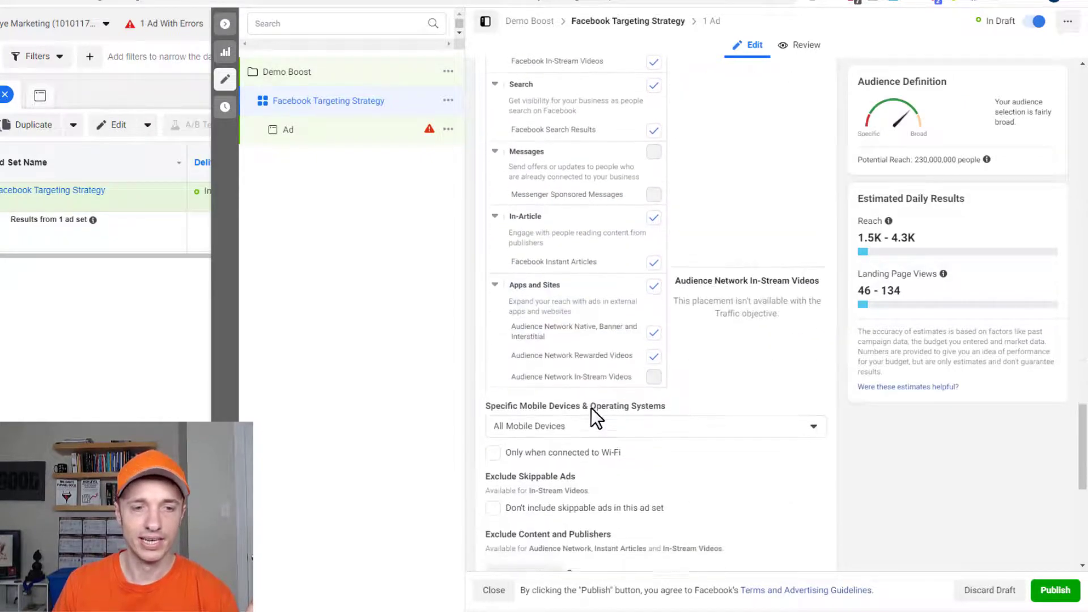
pyautogui.scroll(-3, 591, 407)
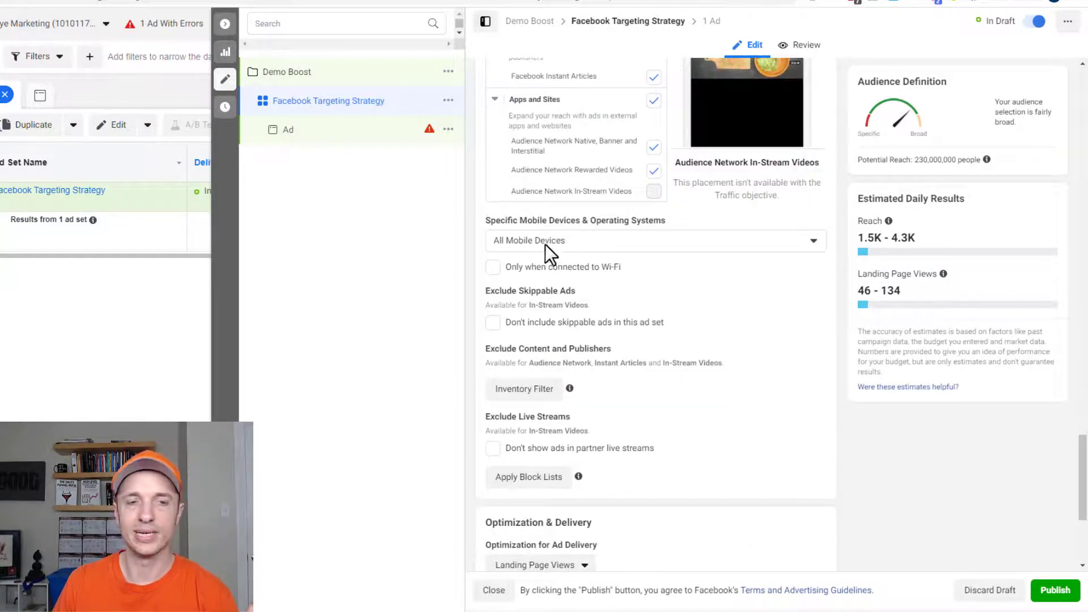
pyautogui.scroll(-4, 592, 255)
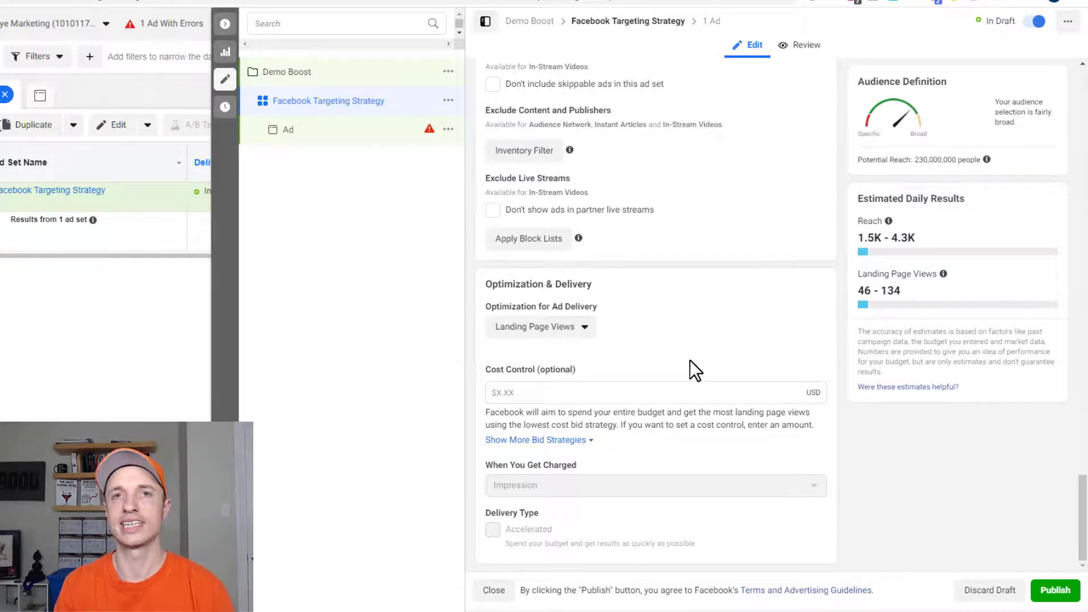
# - Open the ad's settings, then go to the Crazy Eye Marketing page's latest post
pyautogui.click(312, 138)
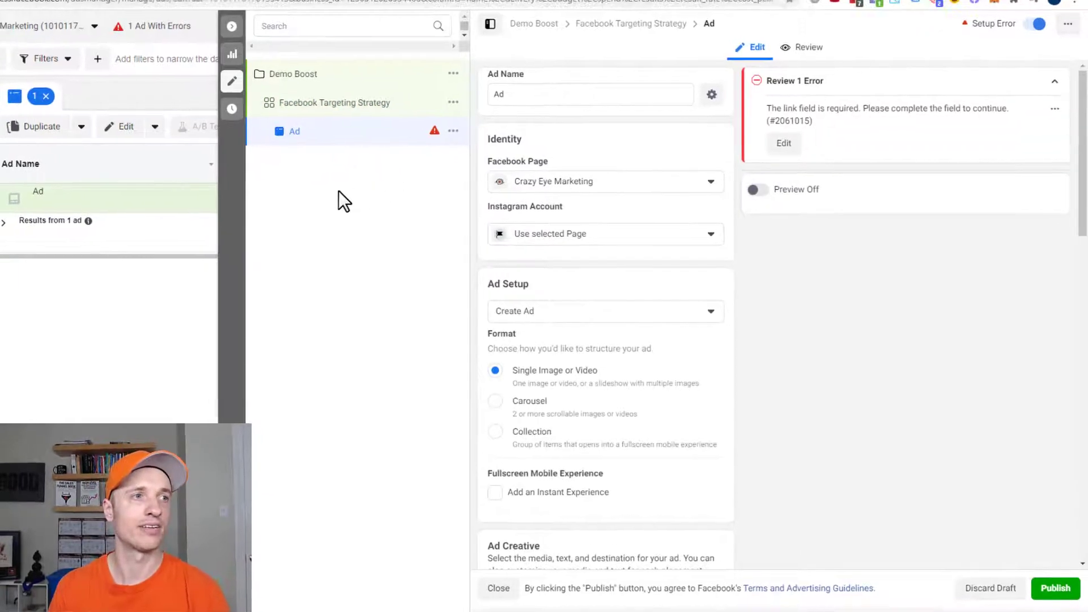
pyautogui.click(77, 9)
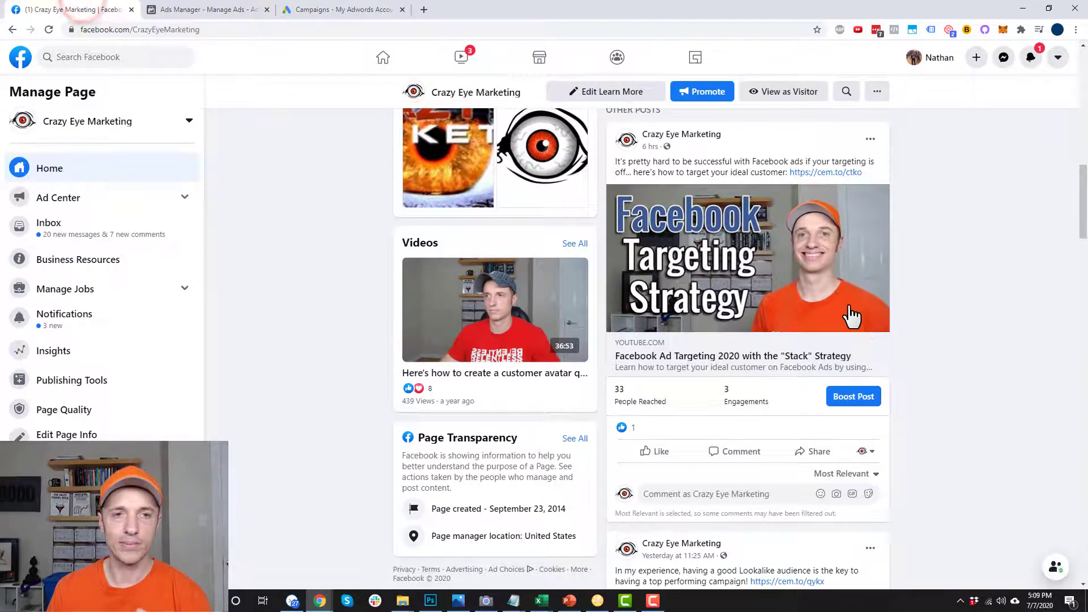
pyautogui.scroll(1, 851, 315)
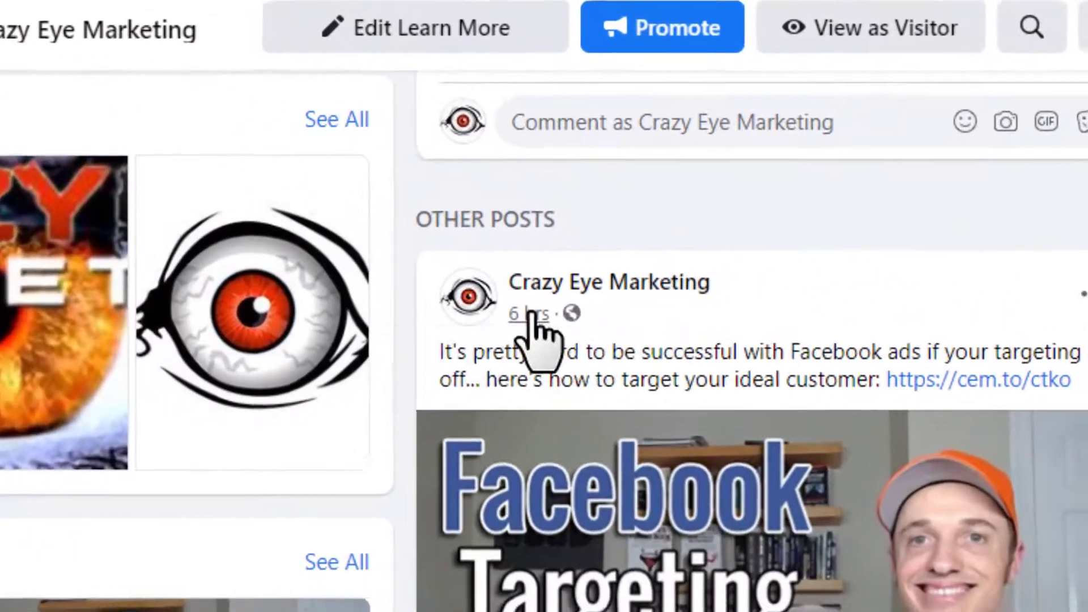
pyautogui.moveTo(650, 203)
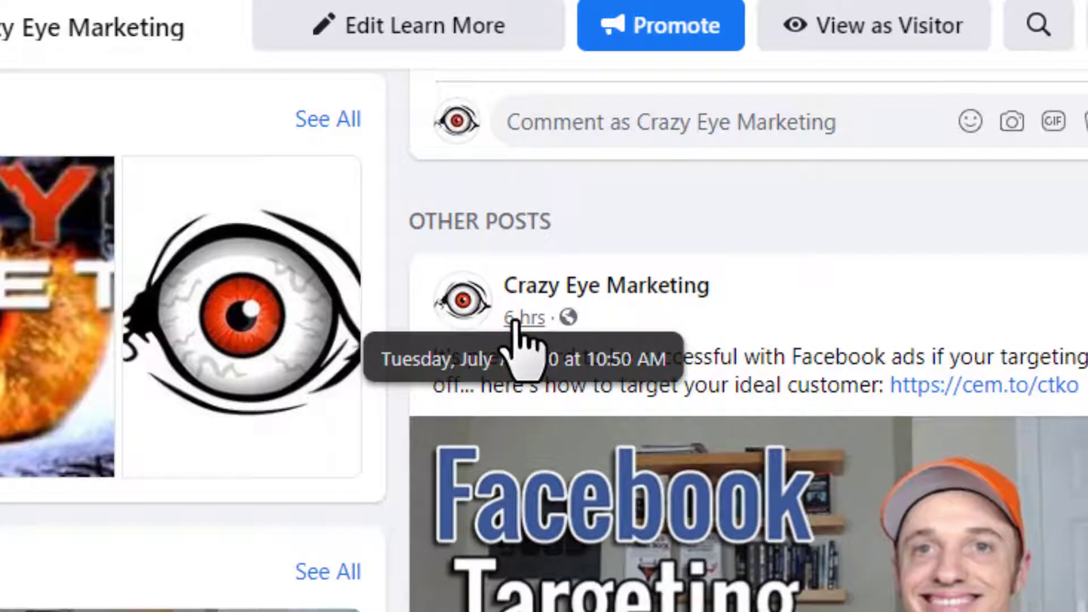
pyautogui.click(514, 320)
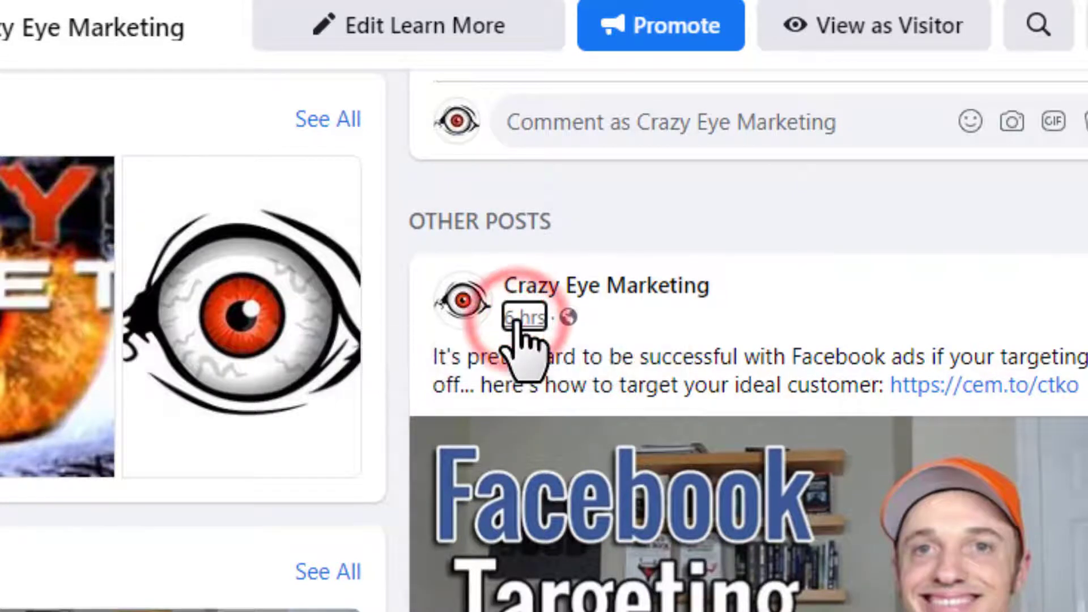
# - Open the post in a new tab and copy its post ID from the URL
pyautogui.rightClick(517, 319)
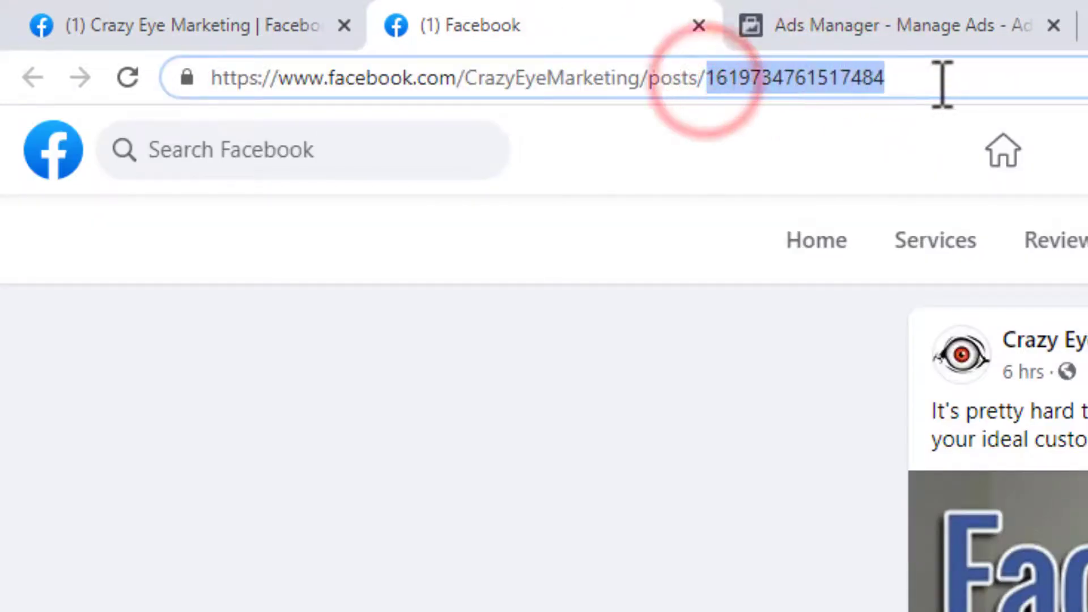
pyautogui.rightClick(809, 79)
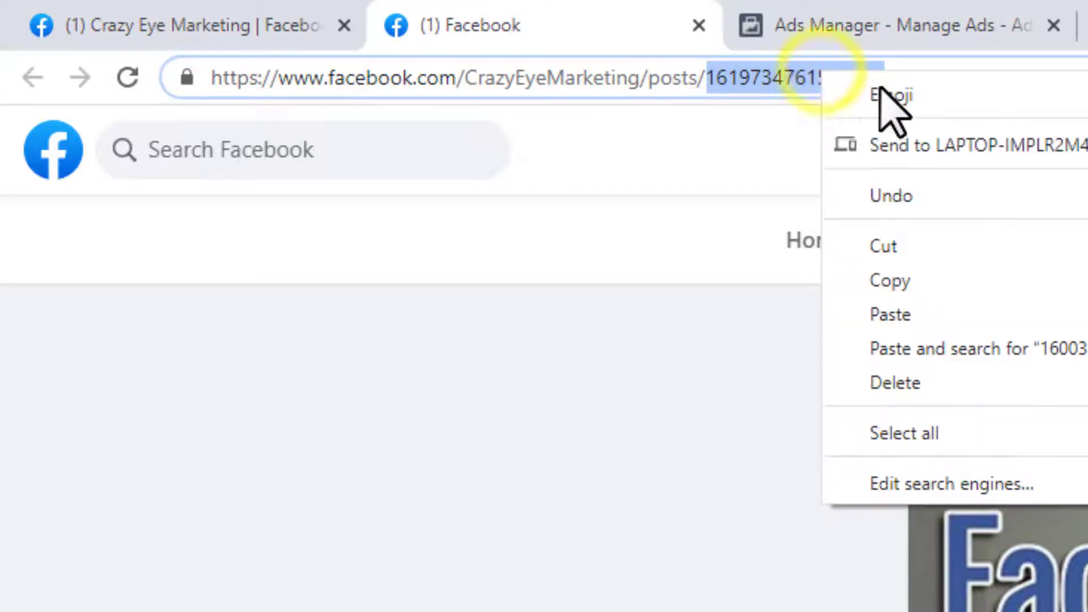
pyautogui.click(906, 271)
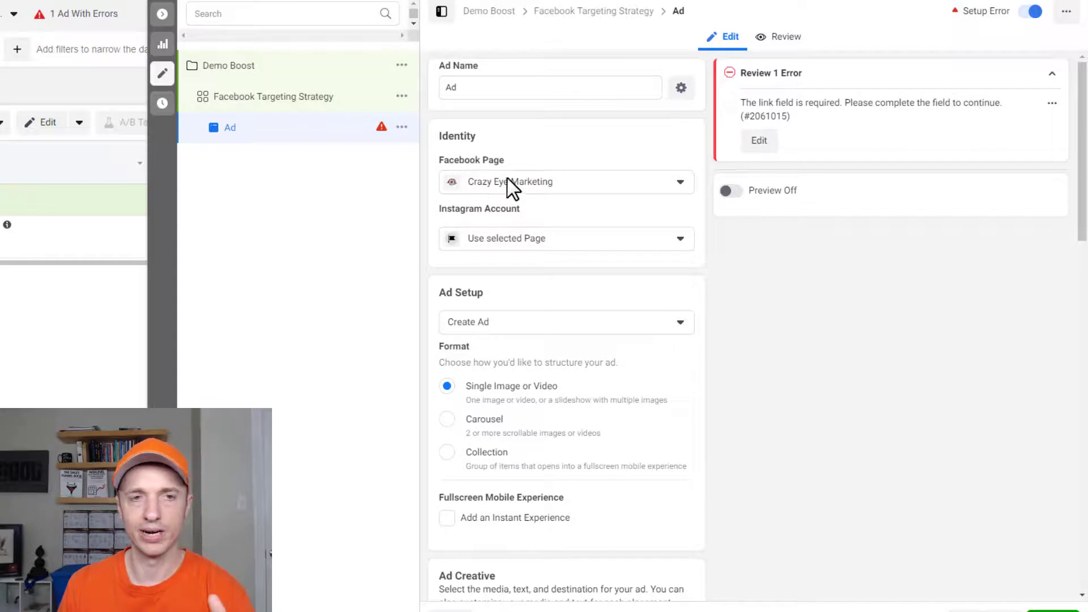
# - Connect the page's Instagram account to the ad
pyautogui.click(537, 239)
pyautogui.click(541, 296)
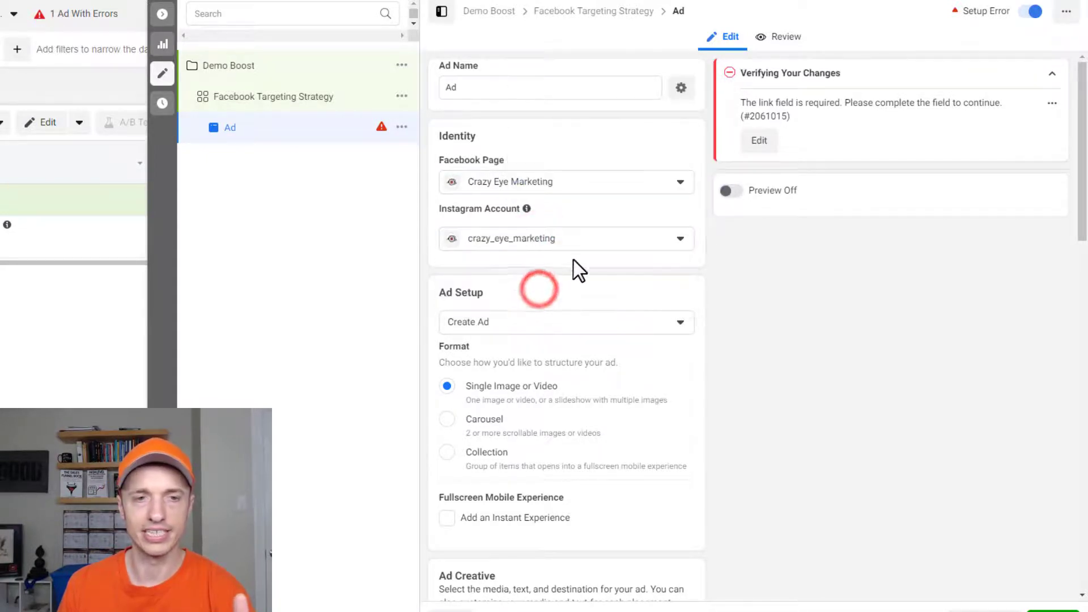
pyautogui.scroll(-2, 563, 251)
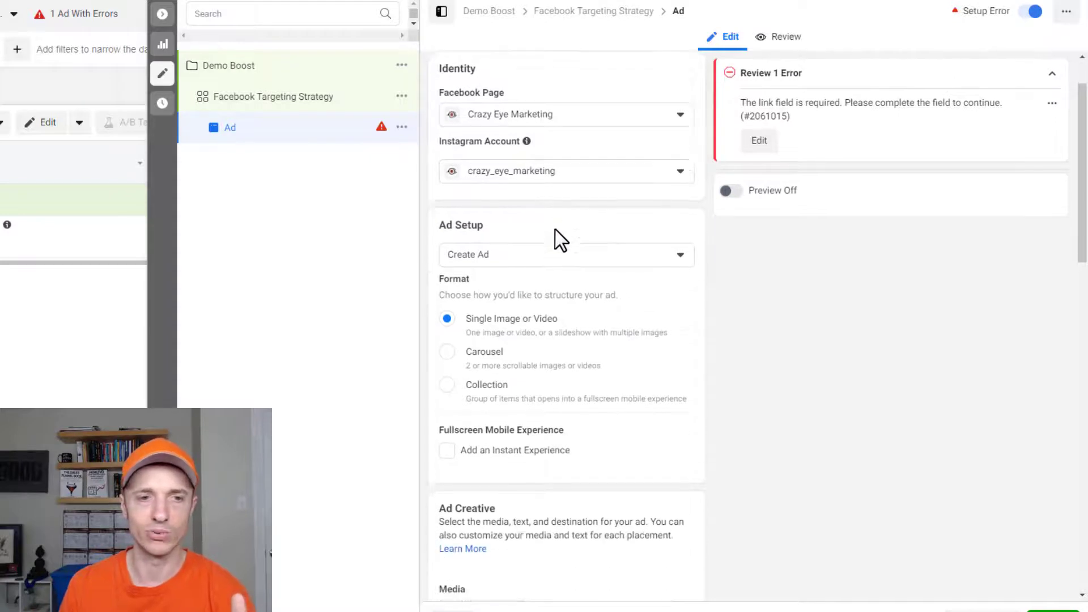
pyautogui.scroll(-1, 549, 220)
# - Set Ad Setup to Use Existing Post and load it by pasting the copied post ID
pyautogui.click(506, 189)
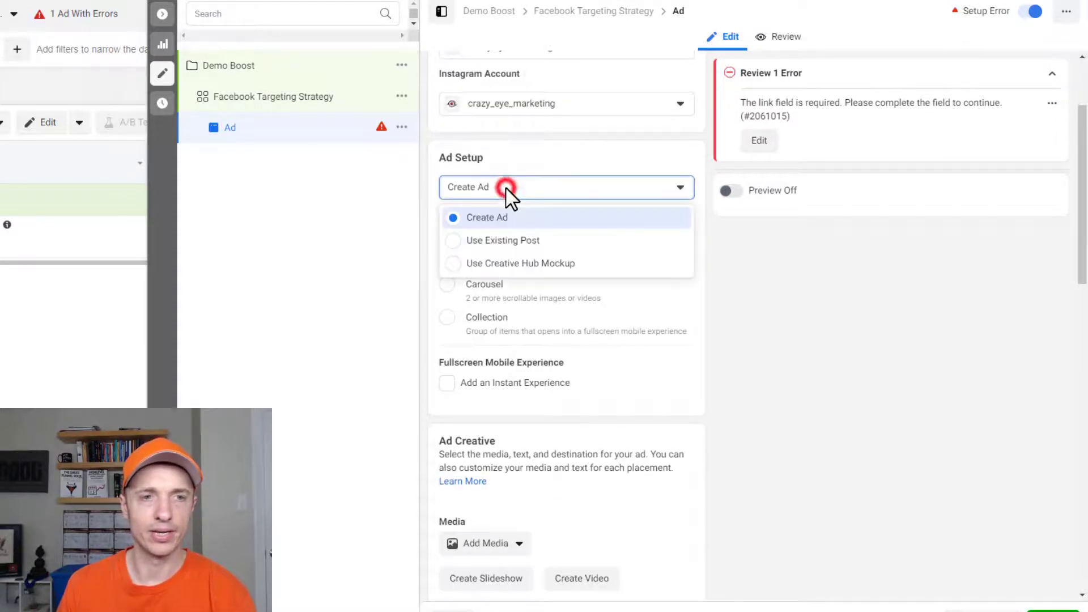
pyautogui.click(497, 239)
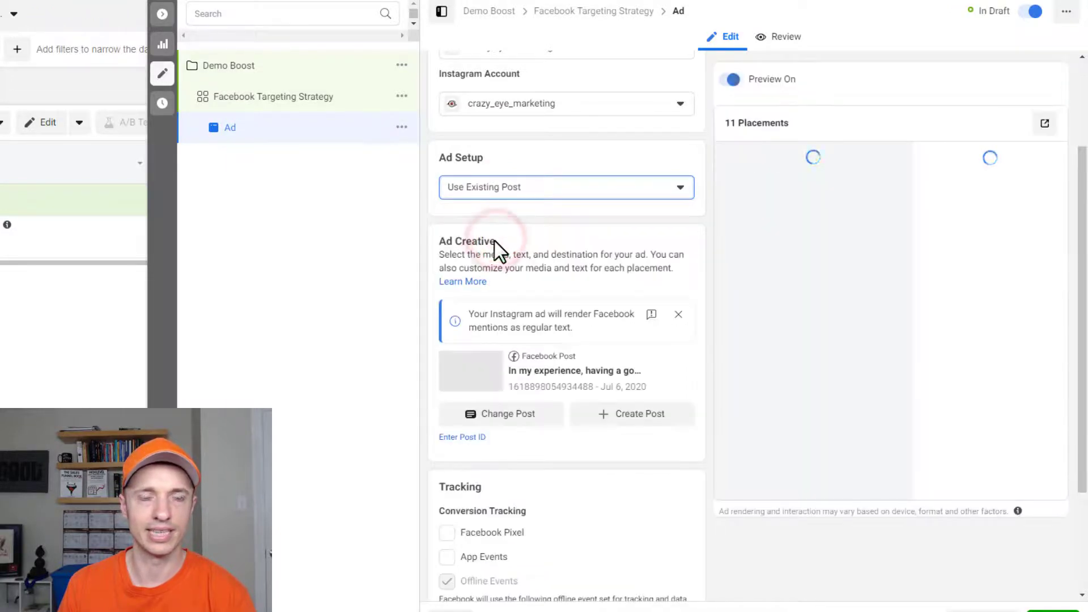
pyautogui.scroll(-1, 495, 430)
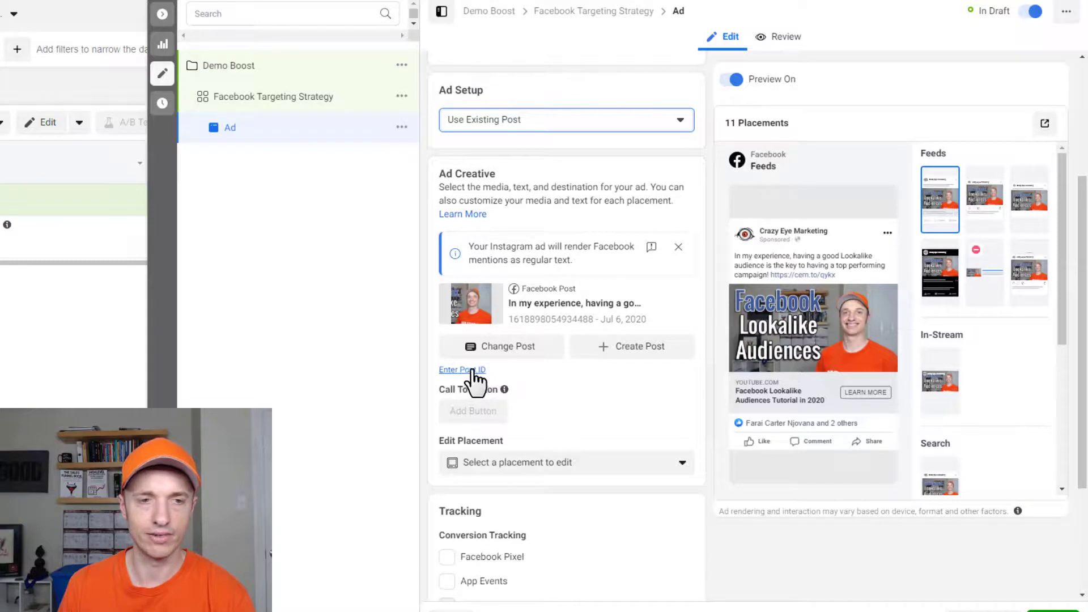
pyautogui.click(475, 369)
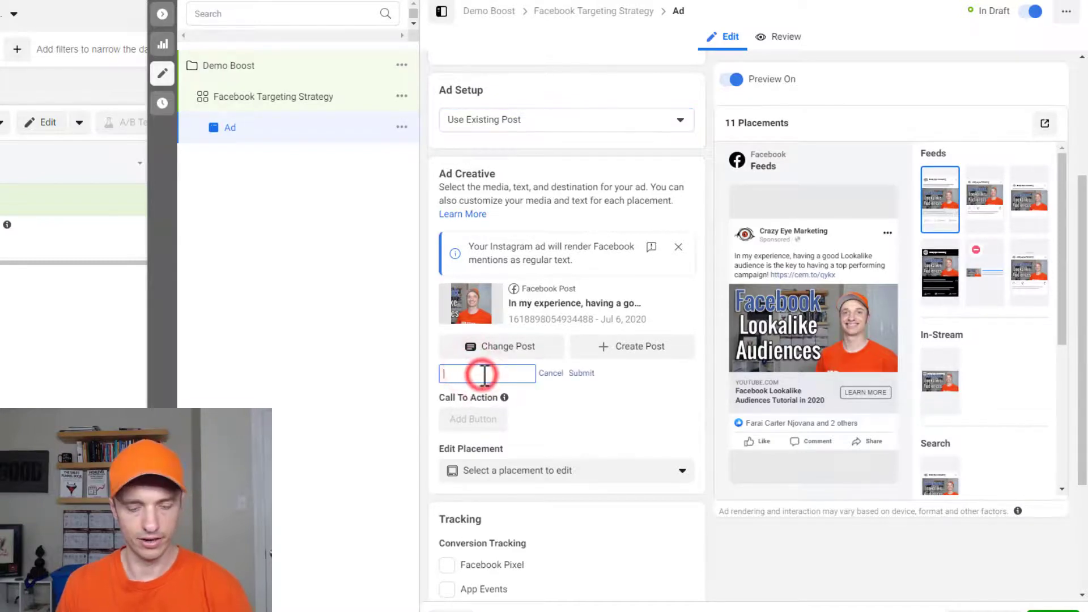
pyautogui.hotkey('ctrl', 'v')
pyautogui.click(581, 372)
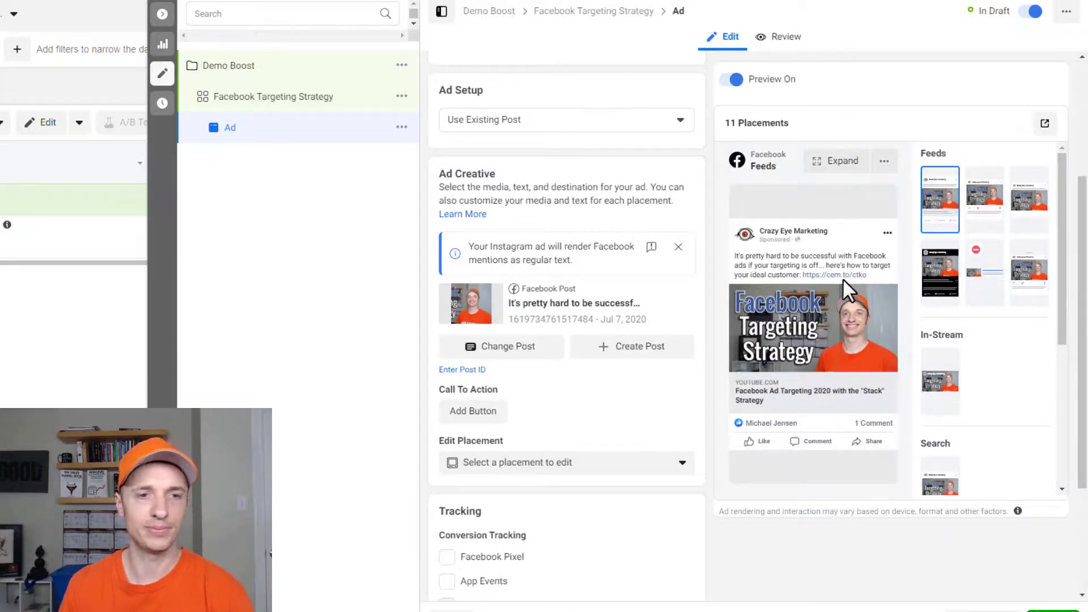
# - Browse the call-to-action types in the Add Button dialog, keep Learn More, and focus Website URL
pyautogui.click(475, 411)
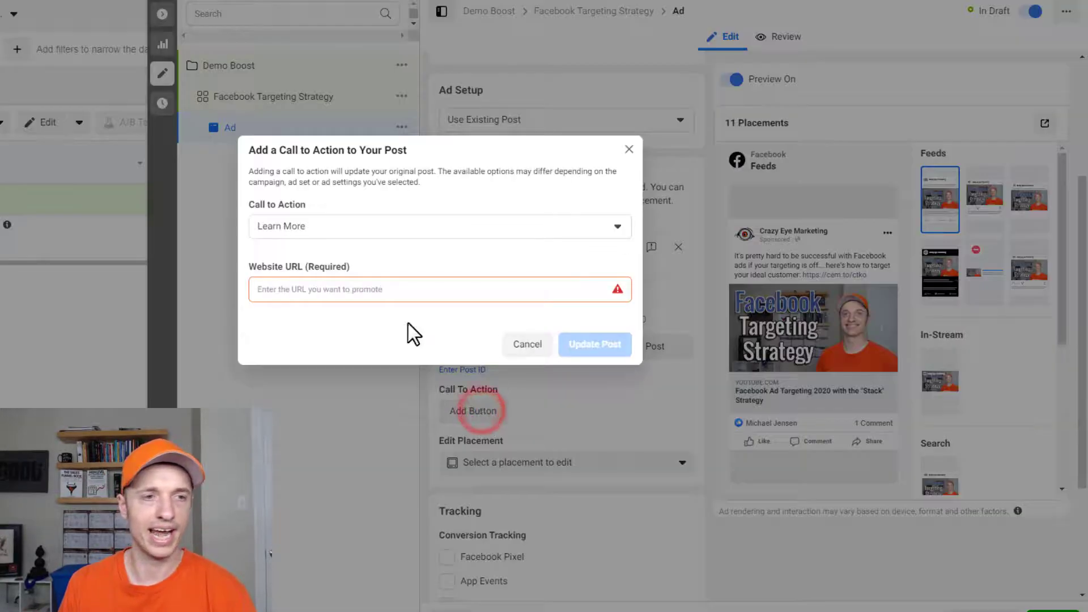
pyautogui.click(414, 232)
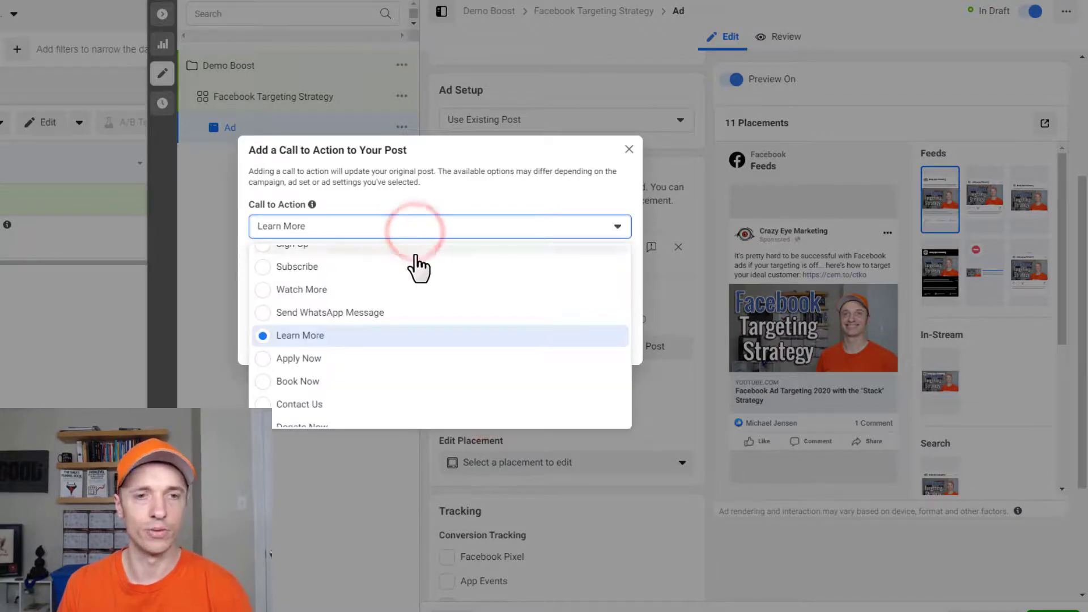
pyautogui.scroll(-2, 364, 369)
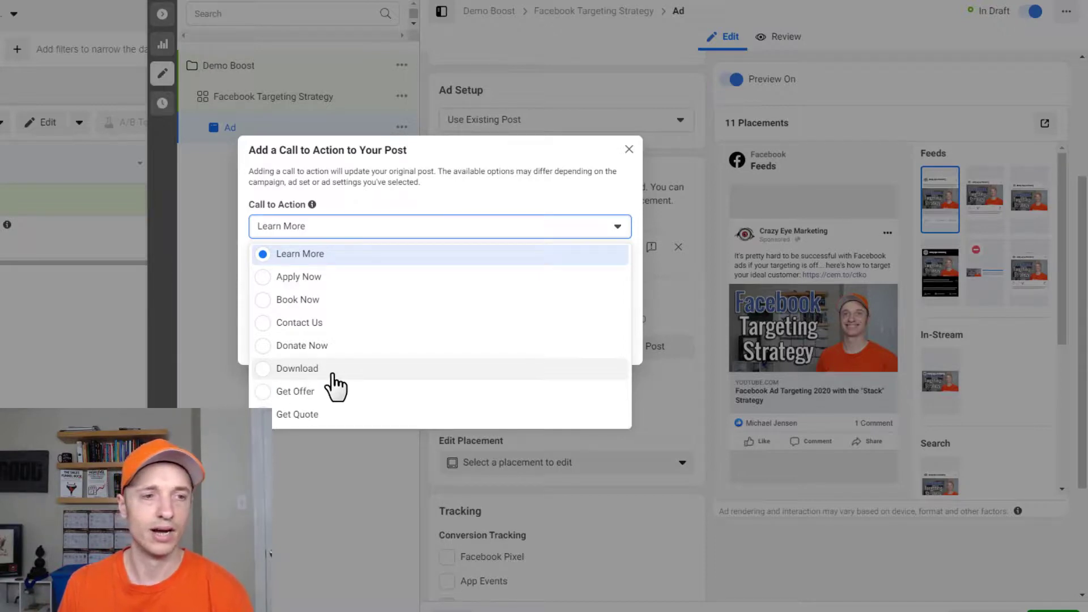
pyautogui.scroll(4, 323, 338)
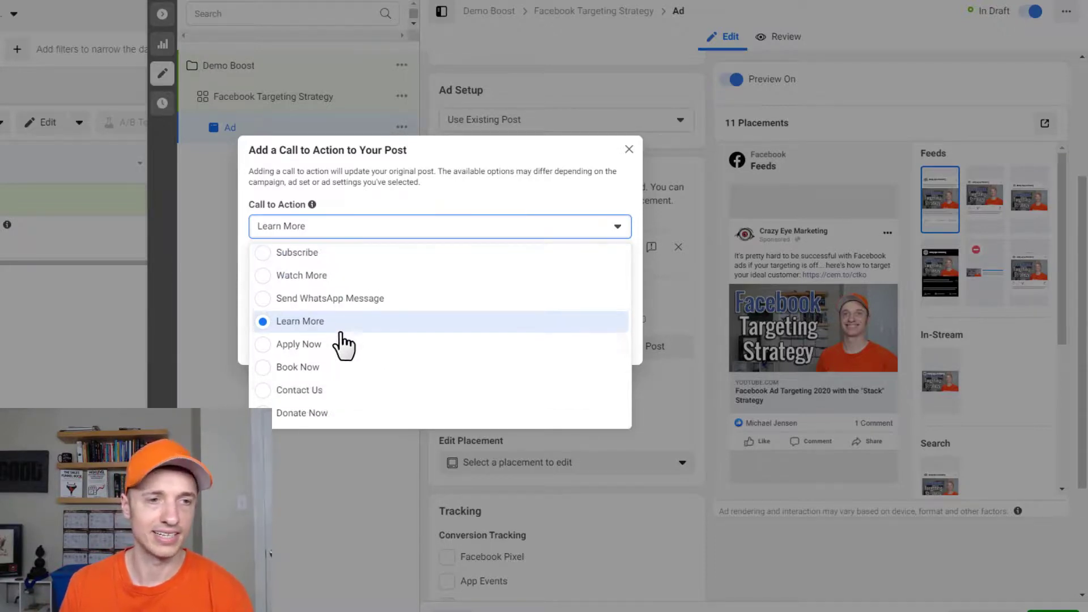
pyautogui.scroll(1, 328, 347)
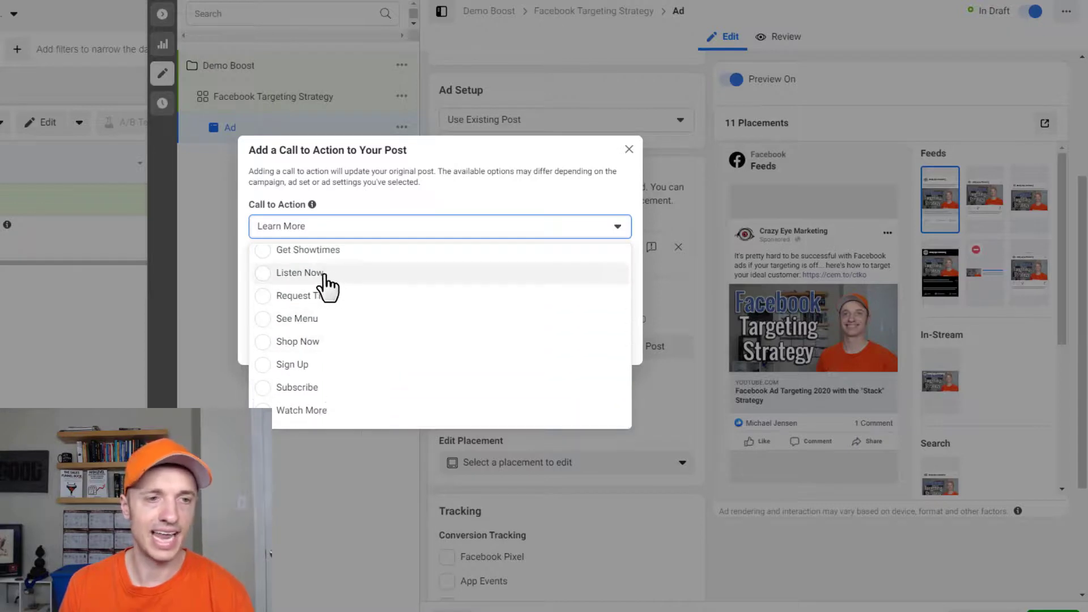
pyautogui.scroll(-4, 355, 326)
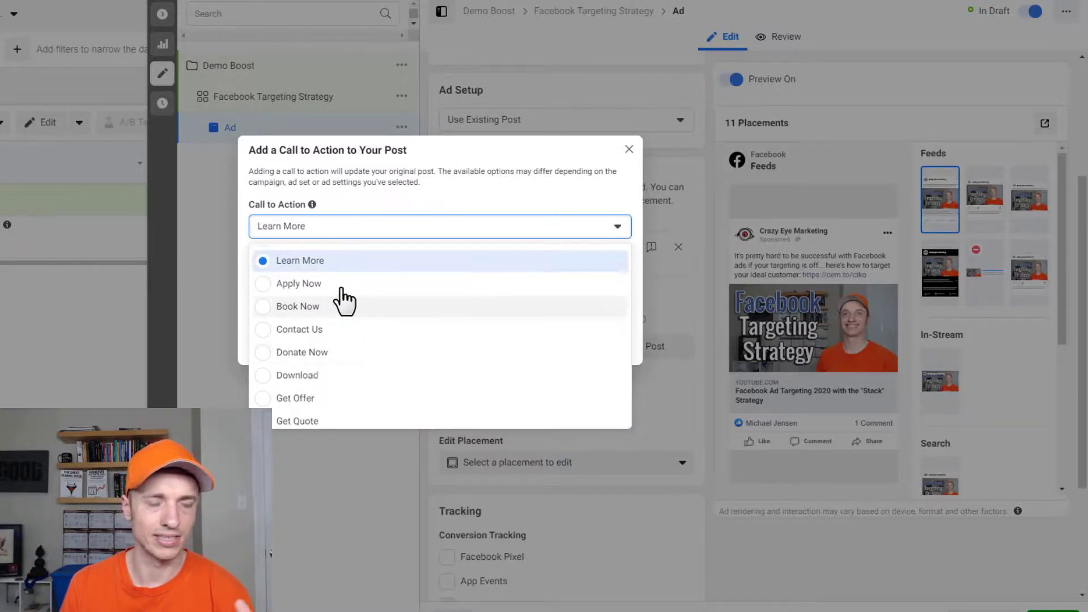
pyautogui.click(308, 253)
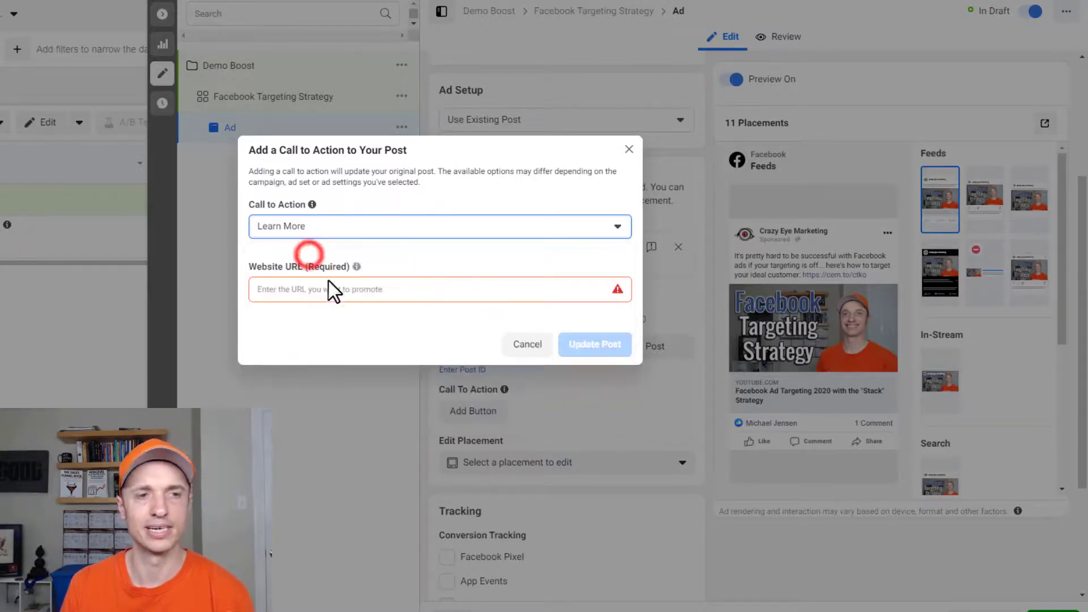
pyautogui.click(349, 290)
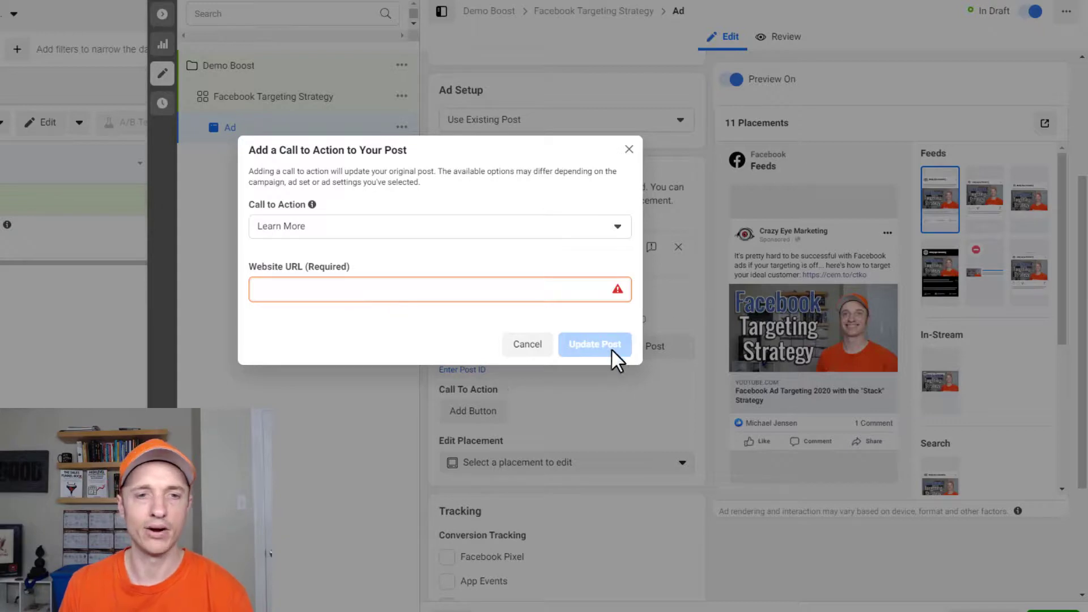
# - Cancel the call-to-action dialog and tick Facebook Pixel under Conversion Tracking
pyautogui.click(531, 343)
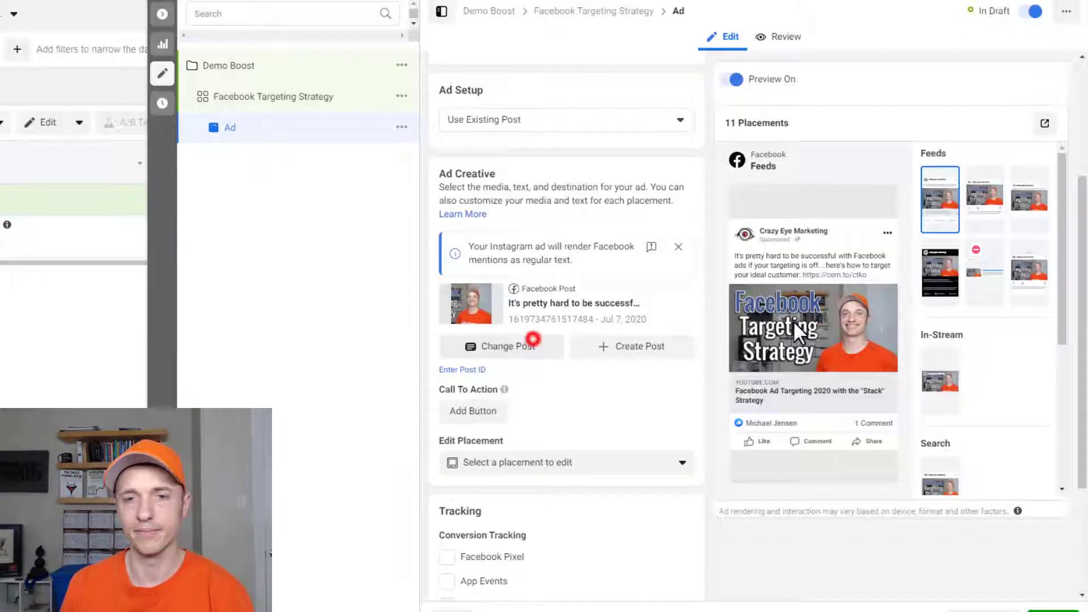
pyautogui.moveTo(825, 328)
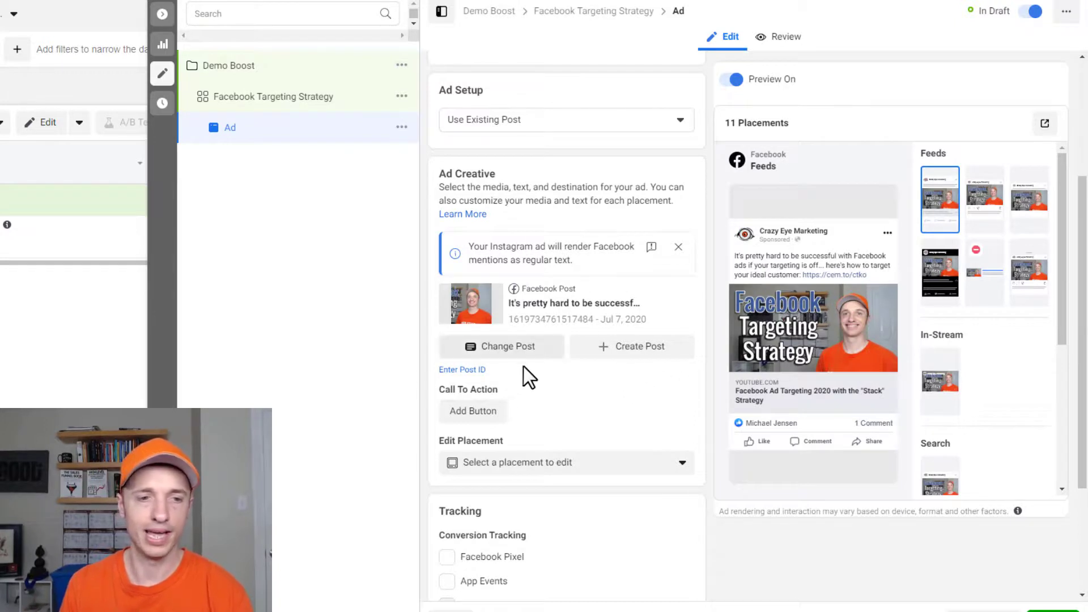
pyautogui.scroll(-3, 567, 351)
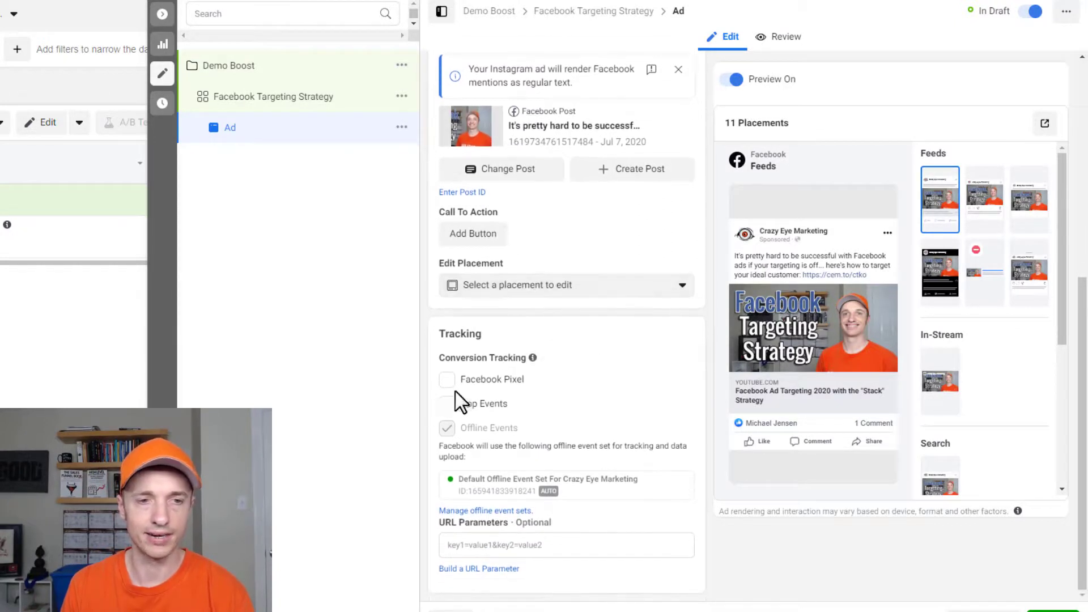
pyautogui.click(447, 379)
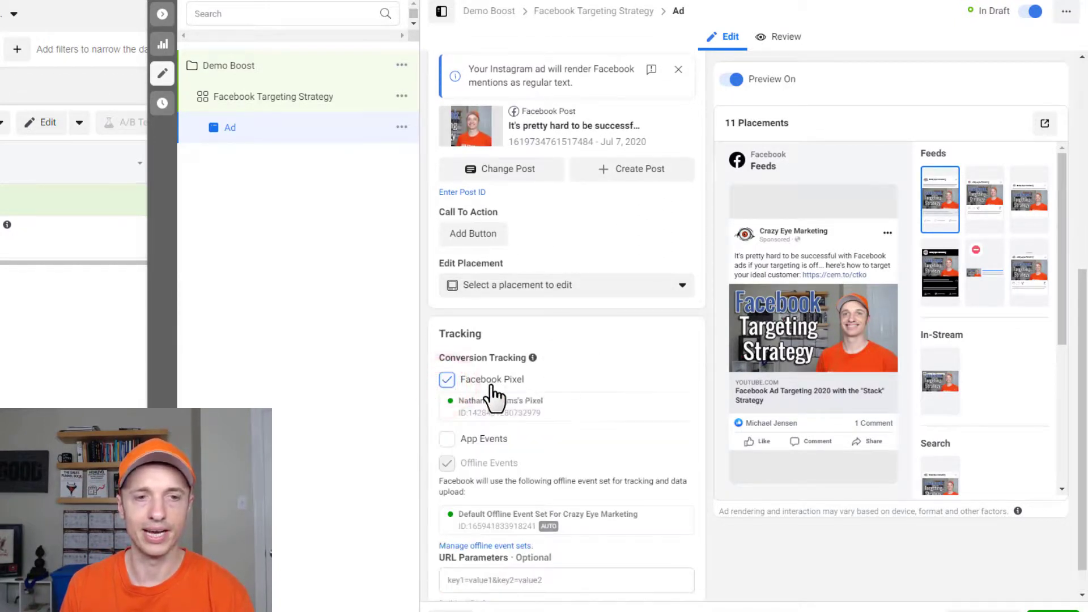
pyautogui.scroll(-1, 499, 374)
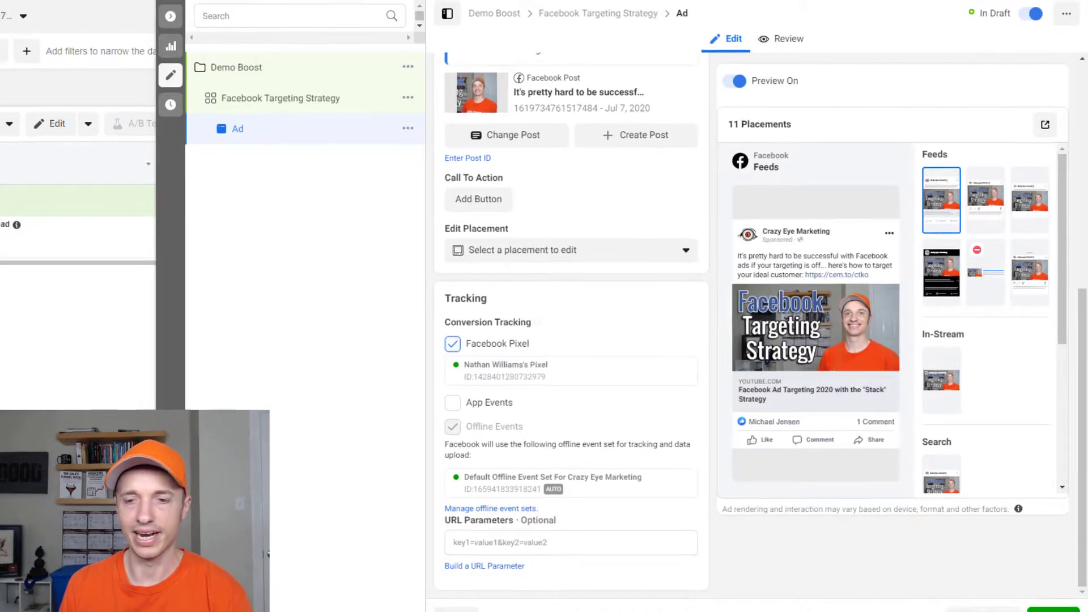